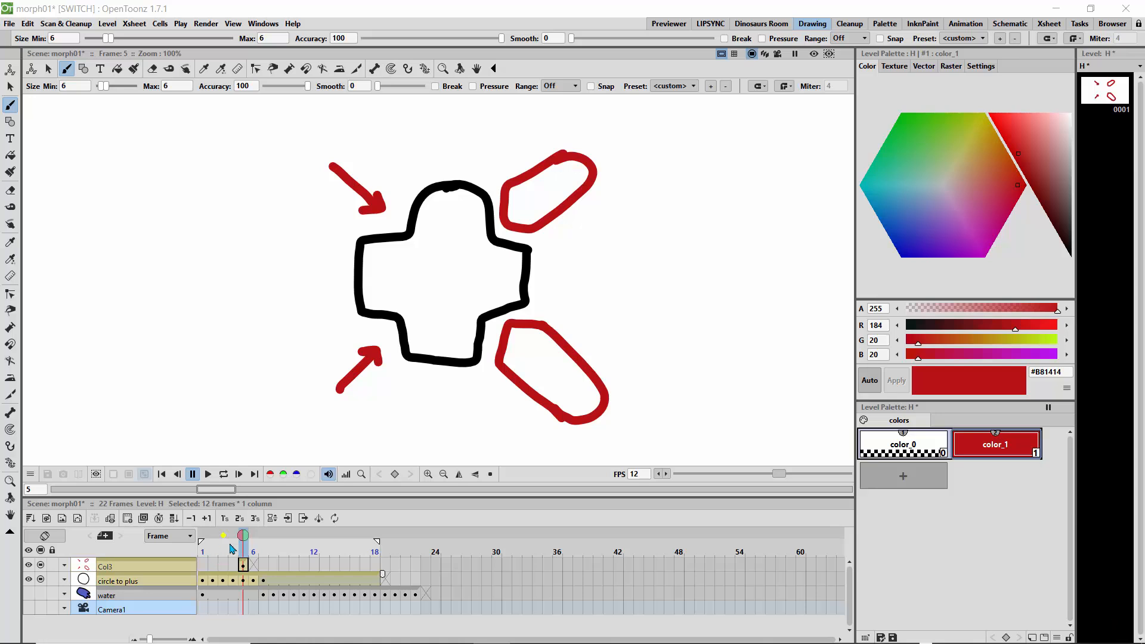
Delete the arrow drawing from Col3 and create a new Toonz Vector Level in that column at frame 1.
left_click(245, 570)
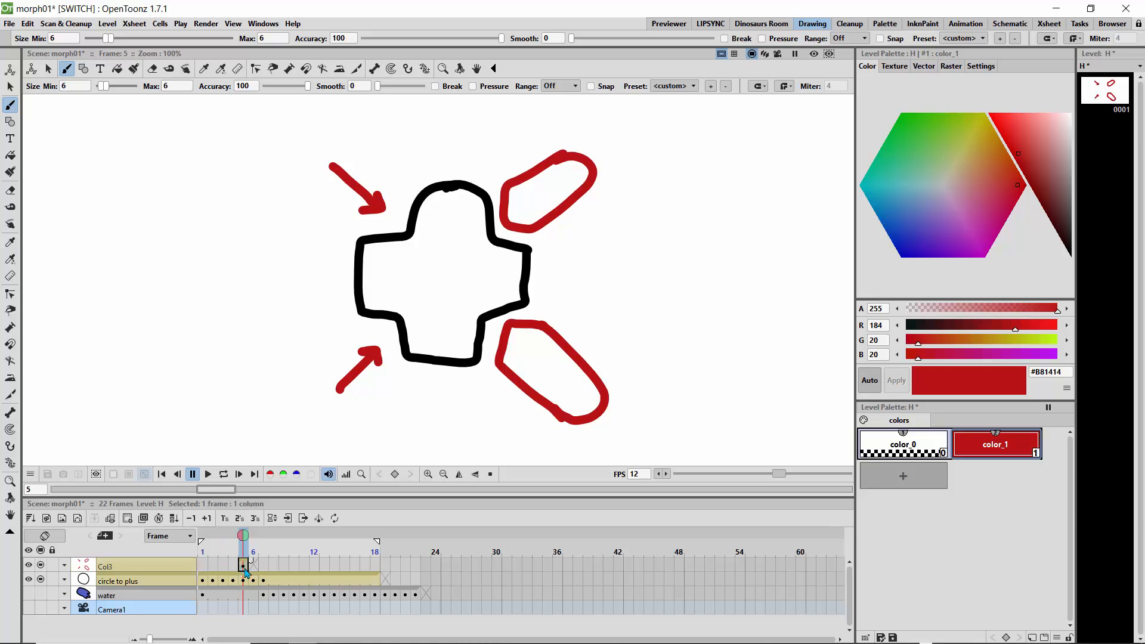
key("Delete")
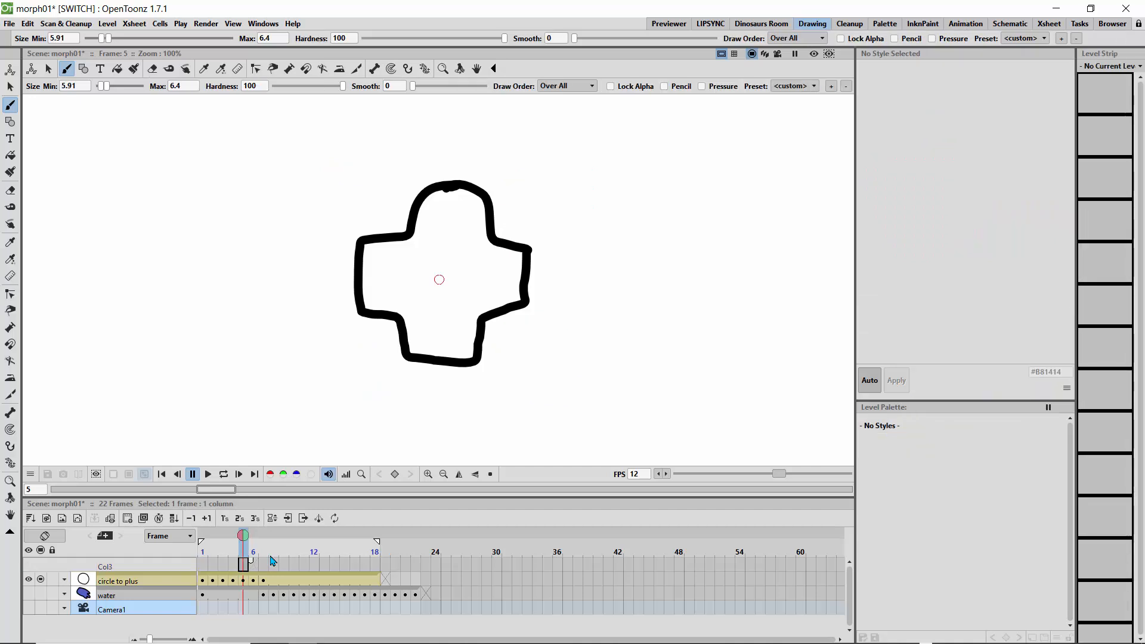
left_click_drag(245, 537, 203, 536)
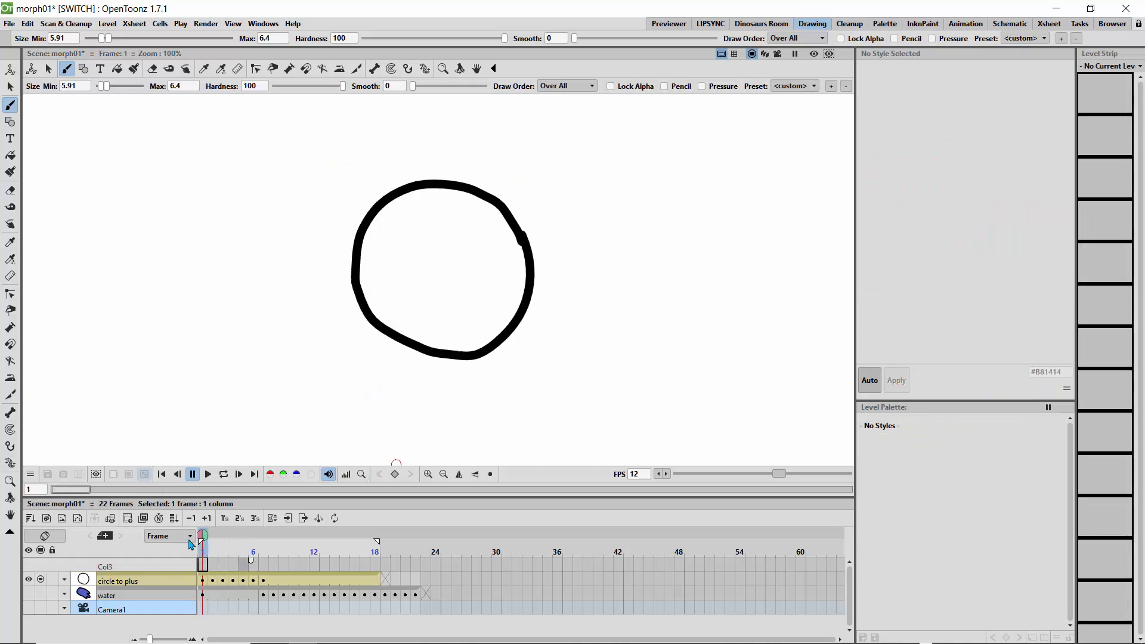
left_click(76, 517)
type("l")
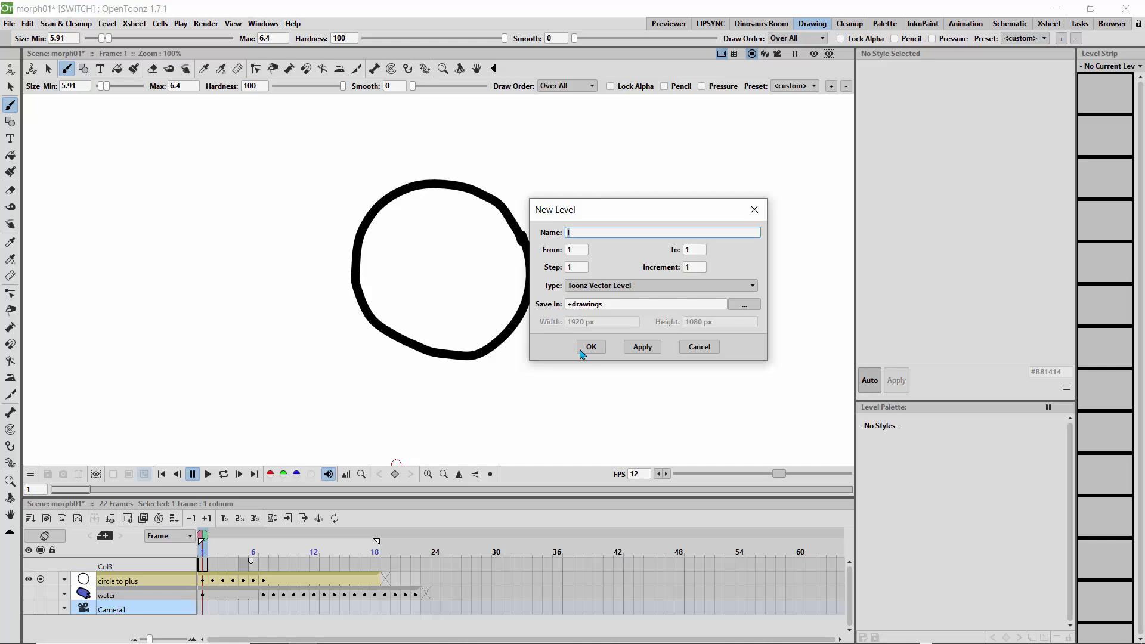
left_click(589, 348)
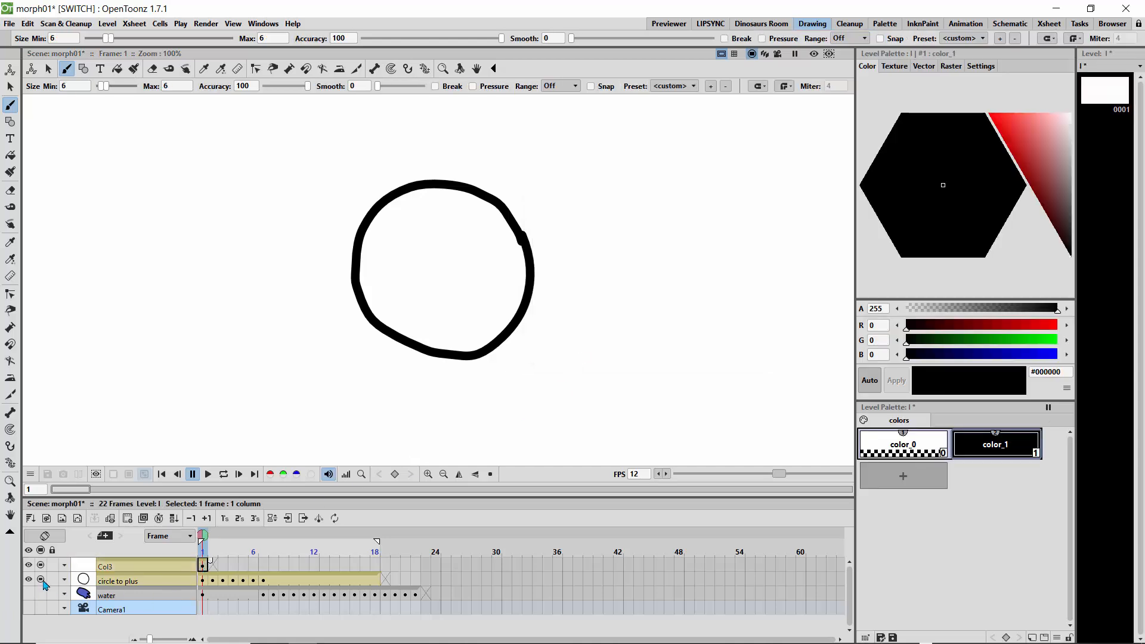
Hide the circle to plus column and draw a tall black capsule shape on the new level.
left_click(41, 580)
left_click(204, 566)
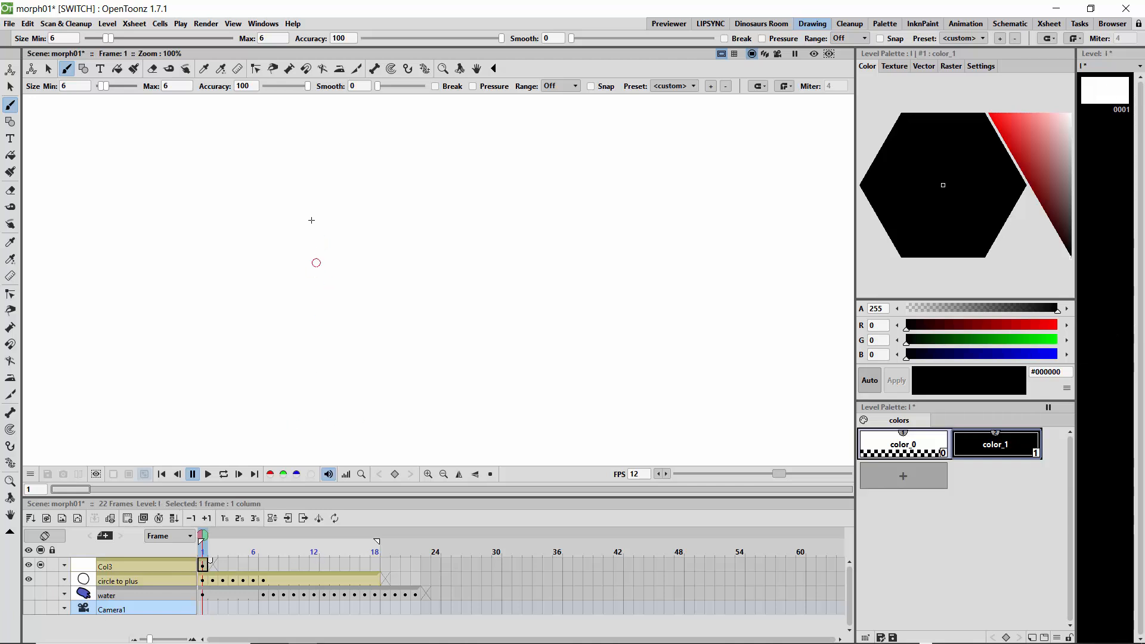
mouse_move(304, 372)
left_mouse_down()
mouse_move(307, 211)
mouse_move(286, 188)
mouse_move(266, 201)
mouse_move(264, 358)
mouse_move(263, 344)
mouse_move(287, 386)
mouse_move(308, 361)
left_mouse_up()
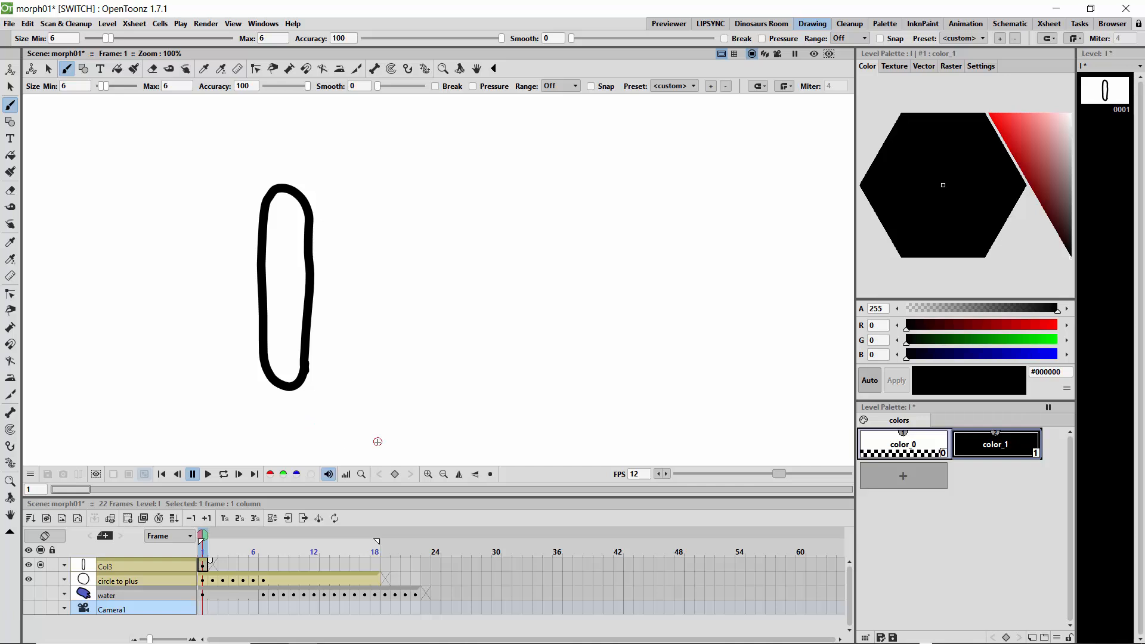
Add a red #C74242 style and draw two red ovals, one left of the capsule and one at its lower right.
left_click(922, 481)
left_click(1028, 145)
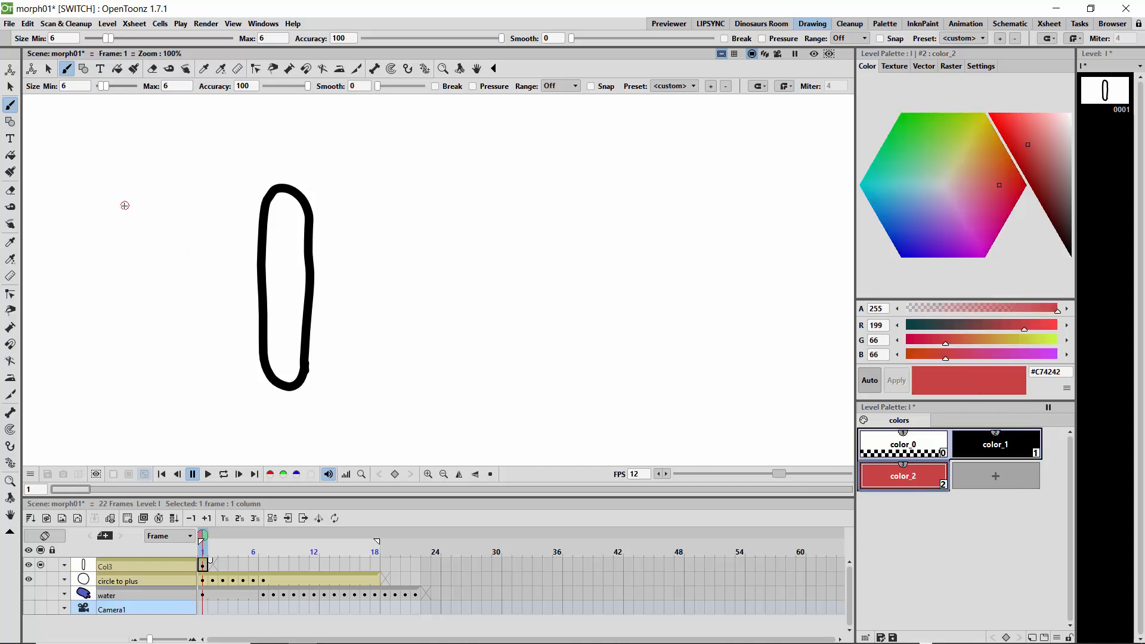
mouse_move(124, 205)
left_mouse_down()
mouse_move(204, 213)
mouse_move(220, 228)
mouse_move(205, 242)
mouse_move(127, 239)
mouse_move(137, 206)
left_mouse_up()
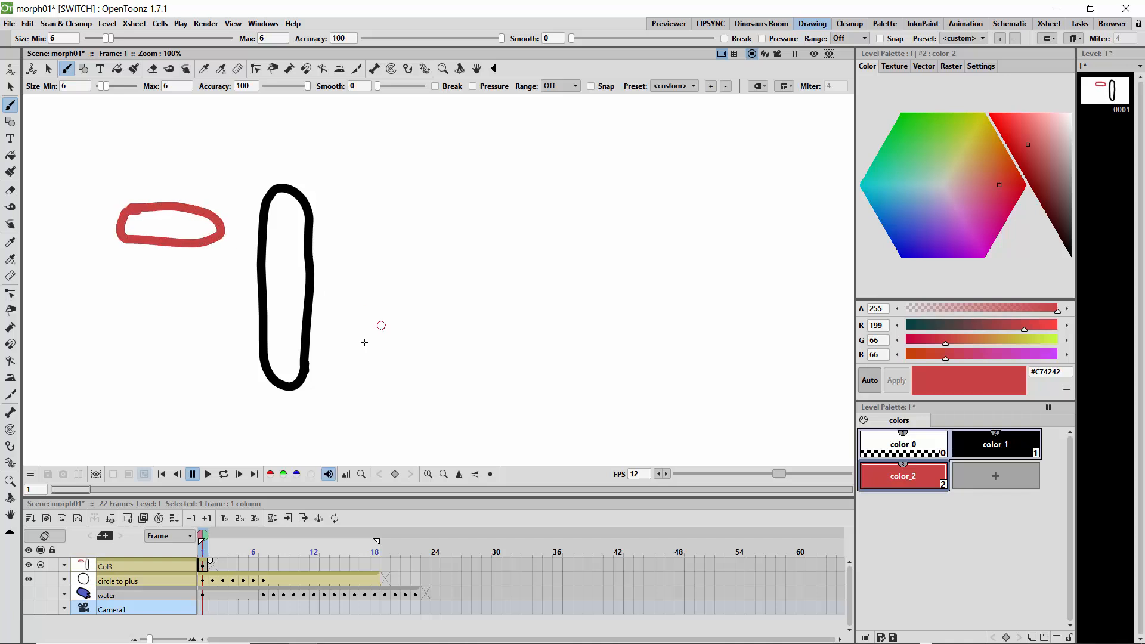
mouse_move(426, 349)
left_mouse_down()
mouse_move(327, 339)
mouse_move(337, 361)
mouse_move(426, 361)
mouse_move(408, 352)
left_mouse_up()
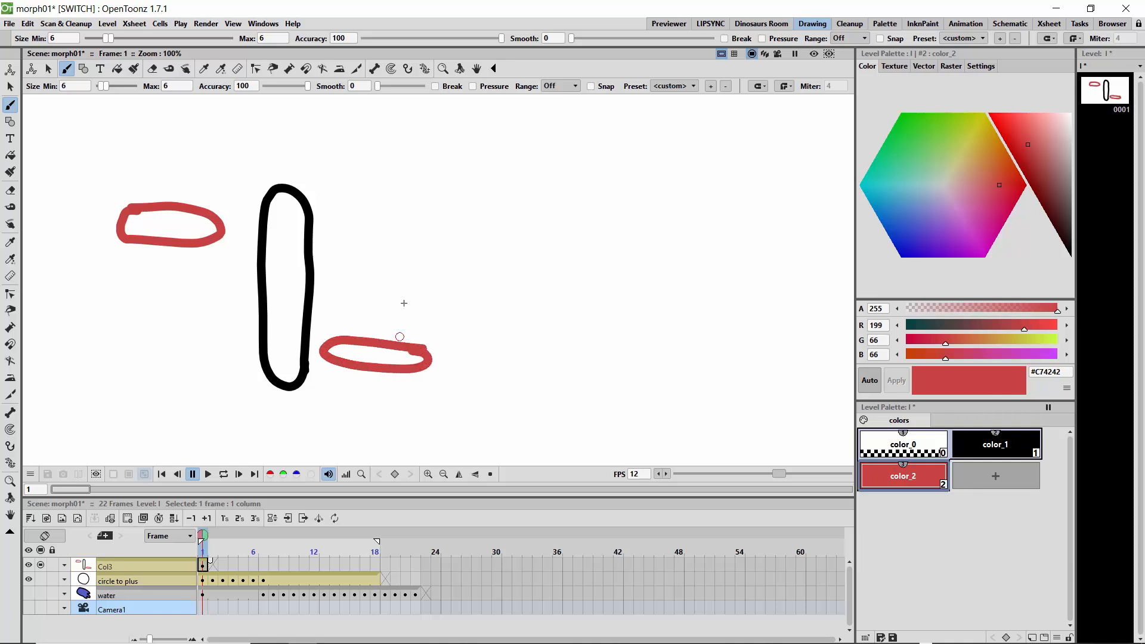
Draw red arrows pointing at both ovals and a red dot inside the capsule.
mouse_move(49, 222)
left_mouse_down()
mouse_move(88, 224)
mouse_move(72, 233)
left_mouse_up()
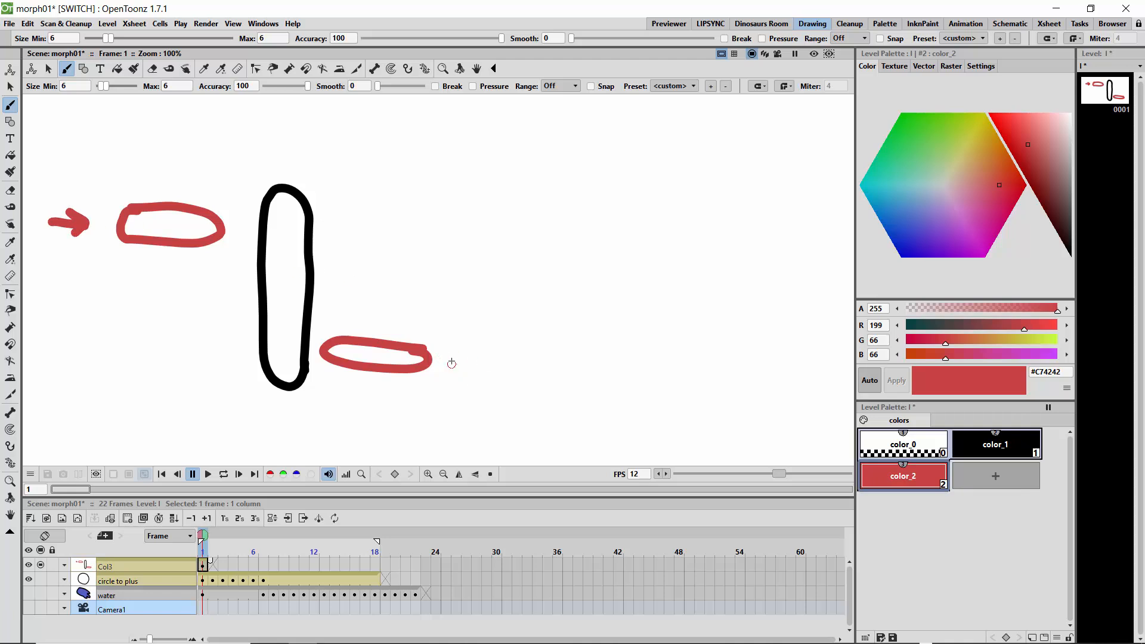
left_click_drag(487, 358, 461, 372)
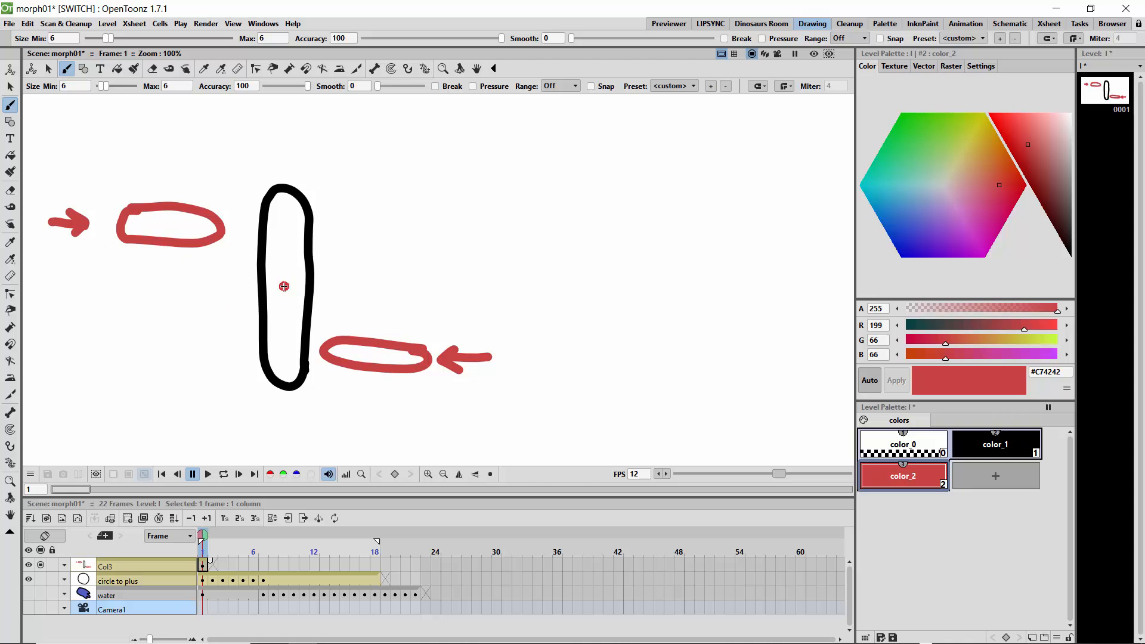
left_click_drag(284, 286, 276, 288)
Switch to black and draw an outlined S-shaped curve to the right of the capsule.
left_click(995, 444)
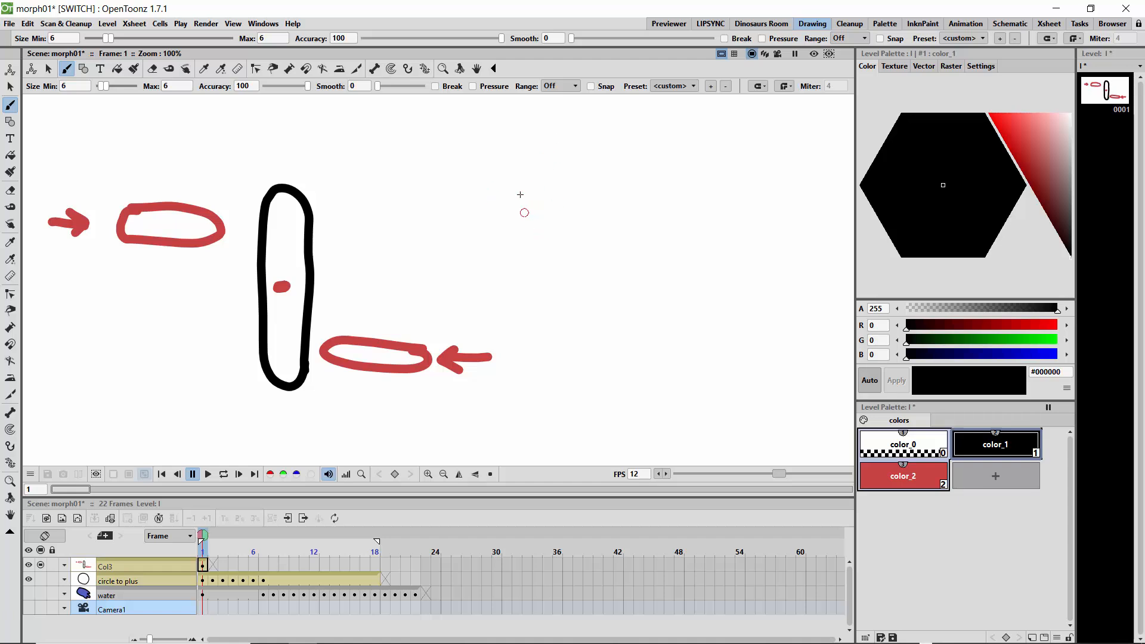
mouse_move(515, 194)
left_mouse_down()
mouse_move(549, 253)
mouse_move(513, 318)
mouse_move(535, 365)
left_mouse_up()
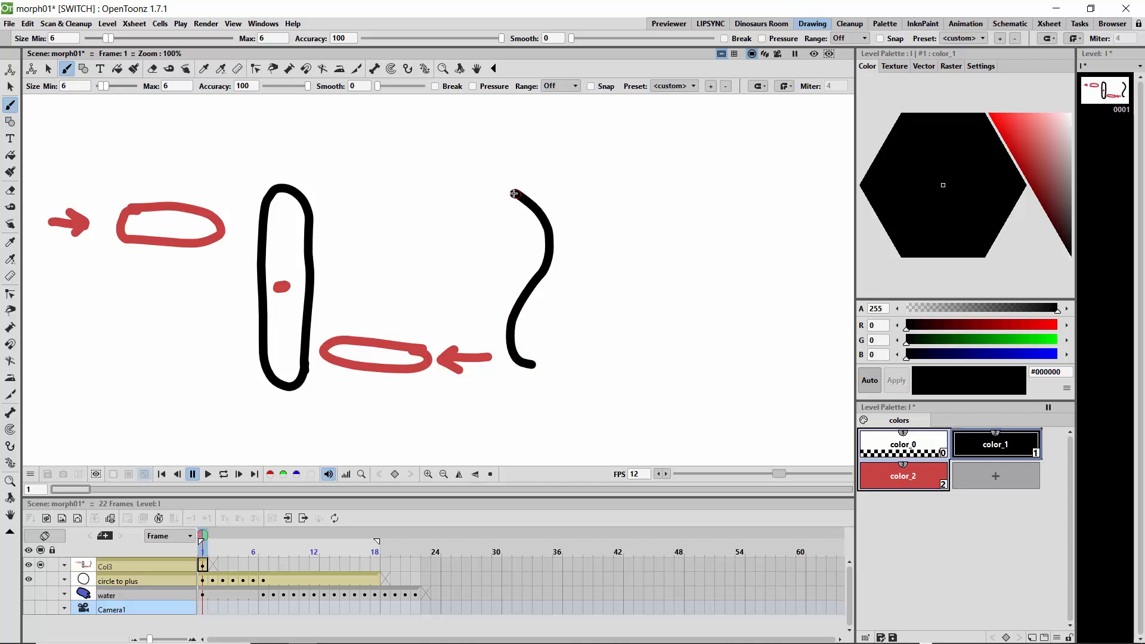
mouse_move(514, 194)
left_mouse_down()
mouse_move(491, 213)
mouse_move(513, 262)
mouse_move(483, 309)
mouse_move(483, 349)
mouse_move(503, 383)
mouse_move(521, 389)
mouse_move(526, 357)
left_mouse_up()
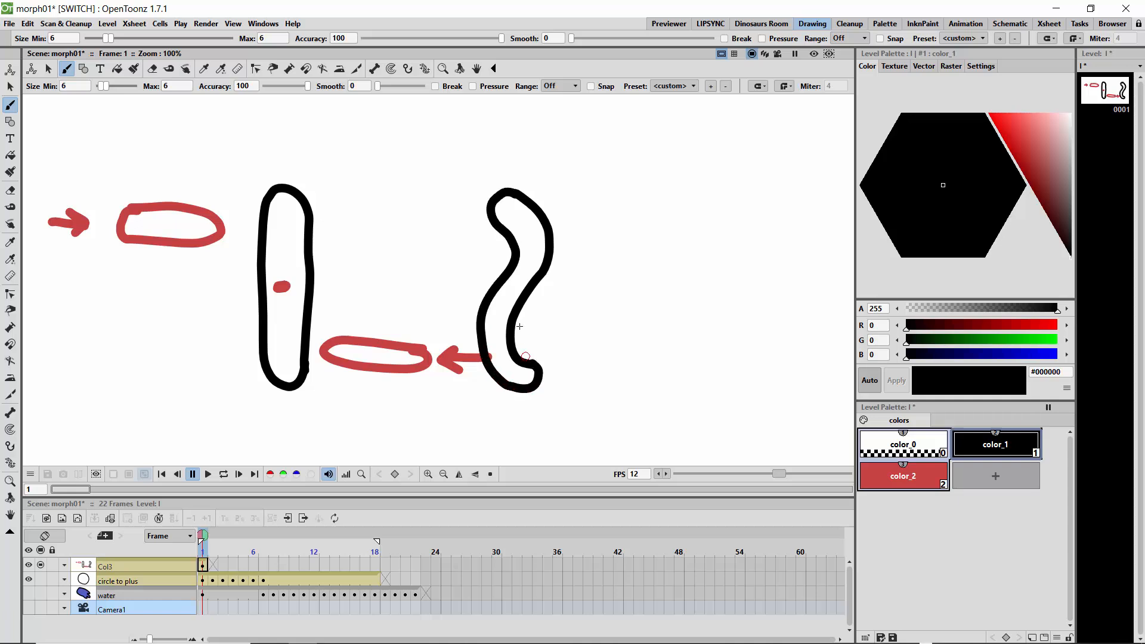
Switch to red and draw ovals on either side of the S curve, plus an arrow and an overlapping oval.
left_click(874, 470)
mouse_move(396, 226)
left_mouse_down()
mouse_move(485, 241)
mouse_move(478, 257)
mouse_move(421, 262)
mouse_move(392, 248)
mouse_move(418, 228)
left_mouse_up()
mouse_move(611, 326)
left_mouse_down()
mouse_move(543, 325)
mouse_move(536, 344)
mouse_move(566, 355)
mouse_move(606, 348)
mouse_move(615, 328)
left_mouse_up()
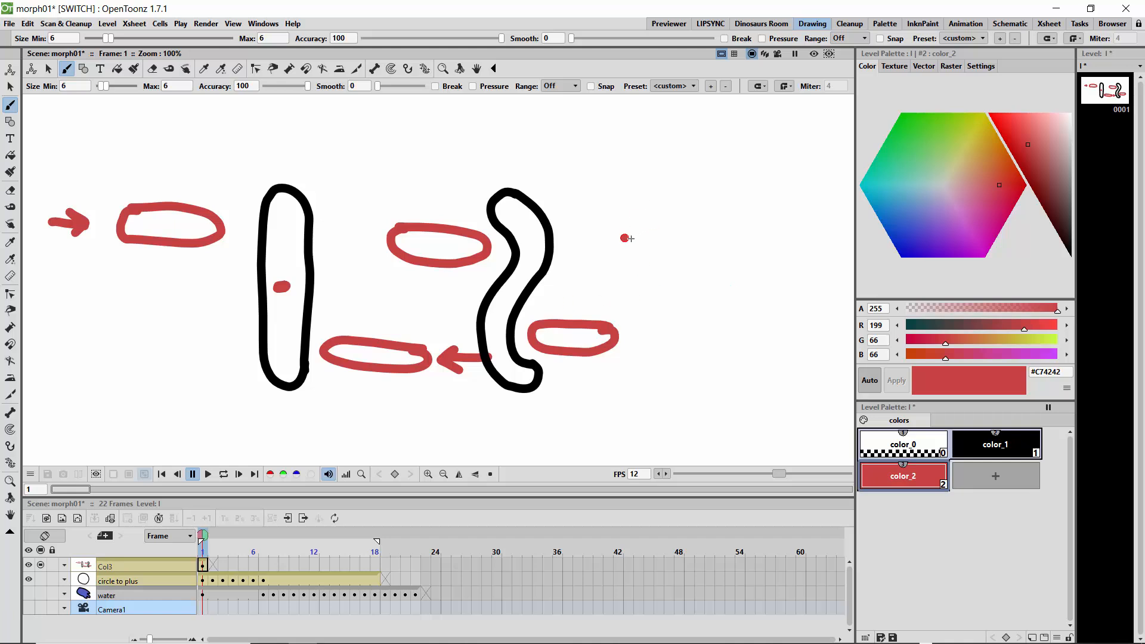
mouse_move(630, 238)
left_mouse_down()
mouse_move(698, 245)
mouse_move(646, 267)
mouse_move(627, 241)
mouse_move(615, 255)
mouse_move(596, 245)
mouse_move(608, 243)
mouse_move(594, 252)
left_mouse_up()
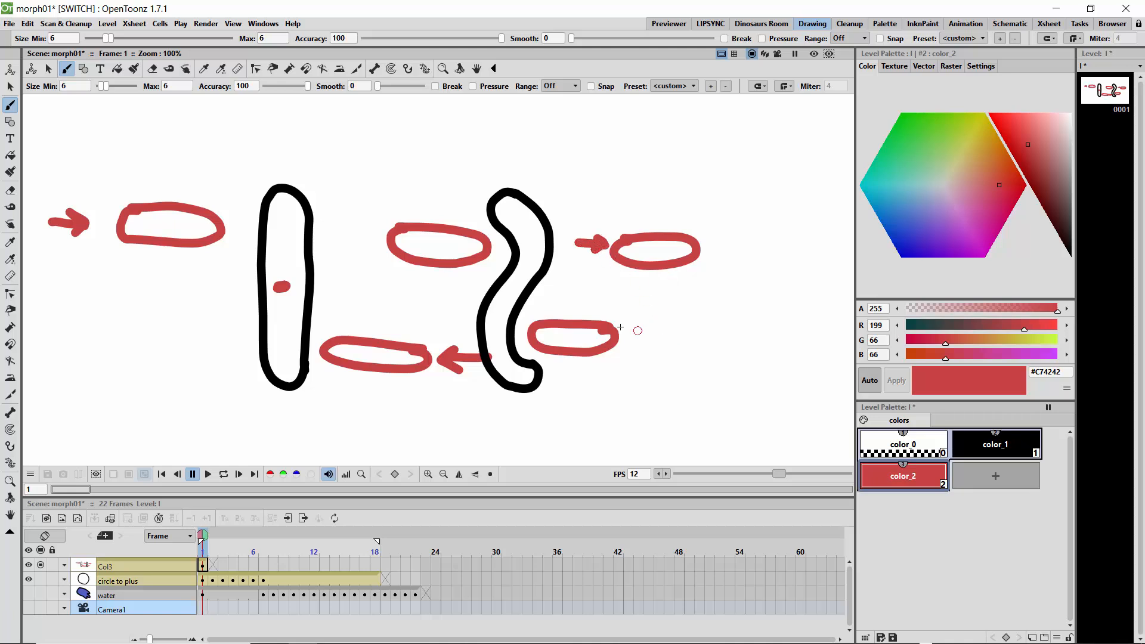
mouse_move(641, 325)
left_mouse_down()
mouse_move(588, 334)
mouse_move(603, 346)
mouse_move(645, 320)
left_mouse_up()
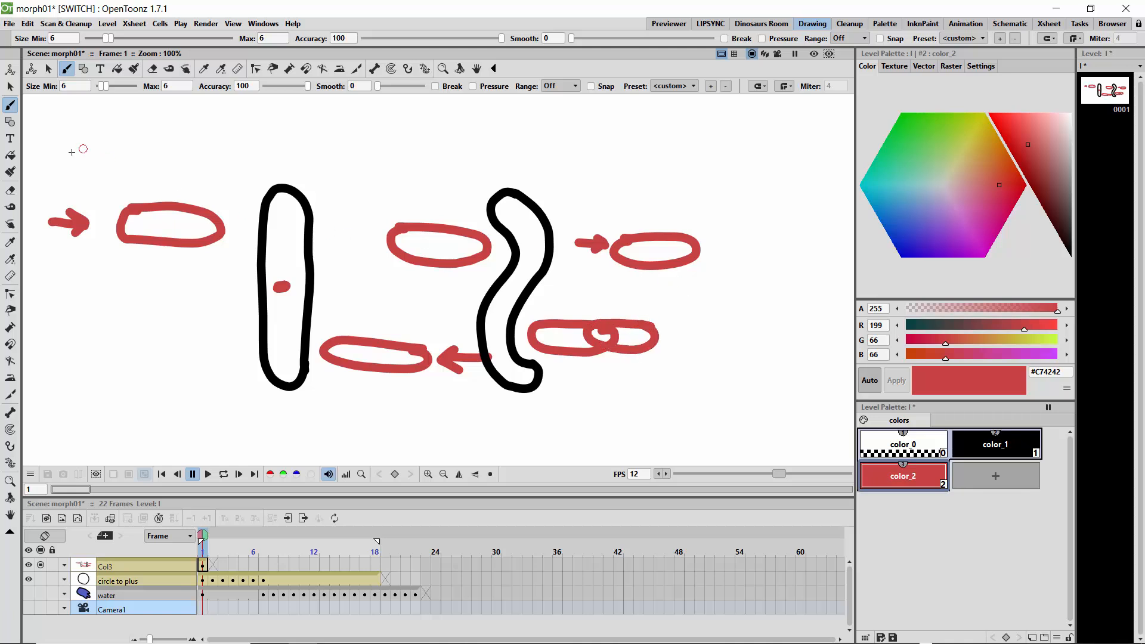
Switch to black and draw an outlined 2-shaped curve wrapping around the red ovals.
left_click(995, 449)
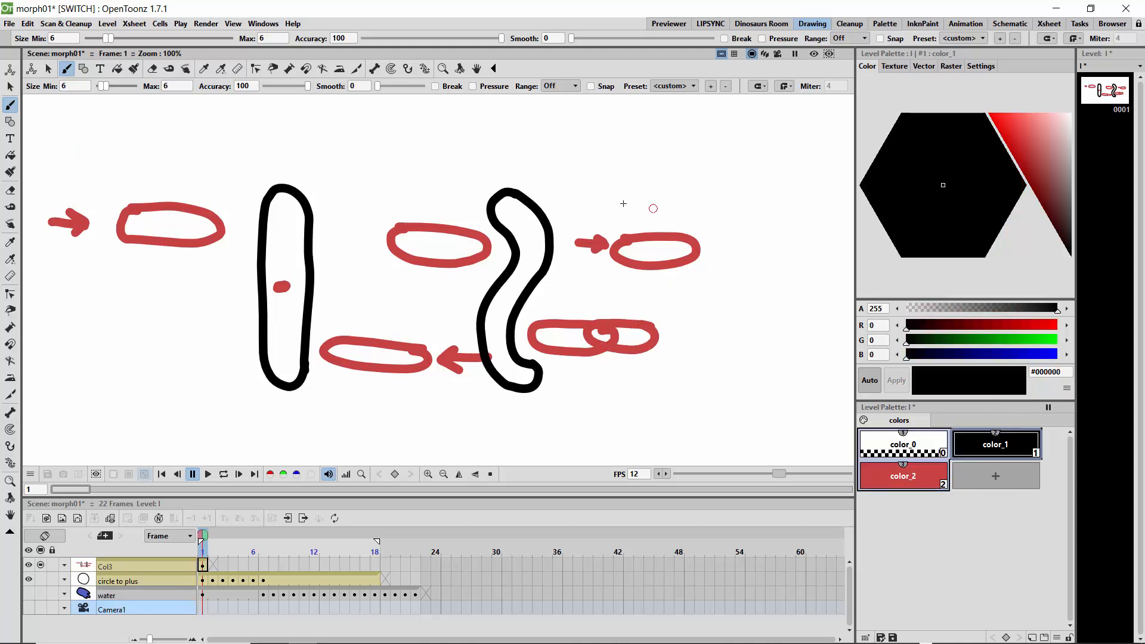
mouse_move(610, 205)
left_mouse_down()
mouse_move(691, 222)
mouse_move(713, 253)
mouse_move(590, 305)
mouse_move(575, 340)
mouse_move(609, 368)
mouse_move(677, 371)
left_mouse_up()
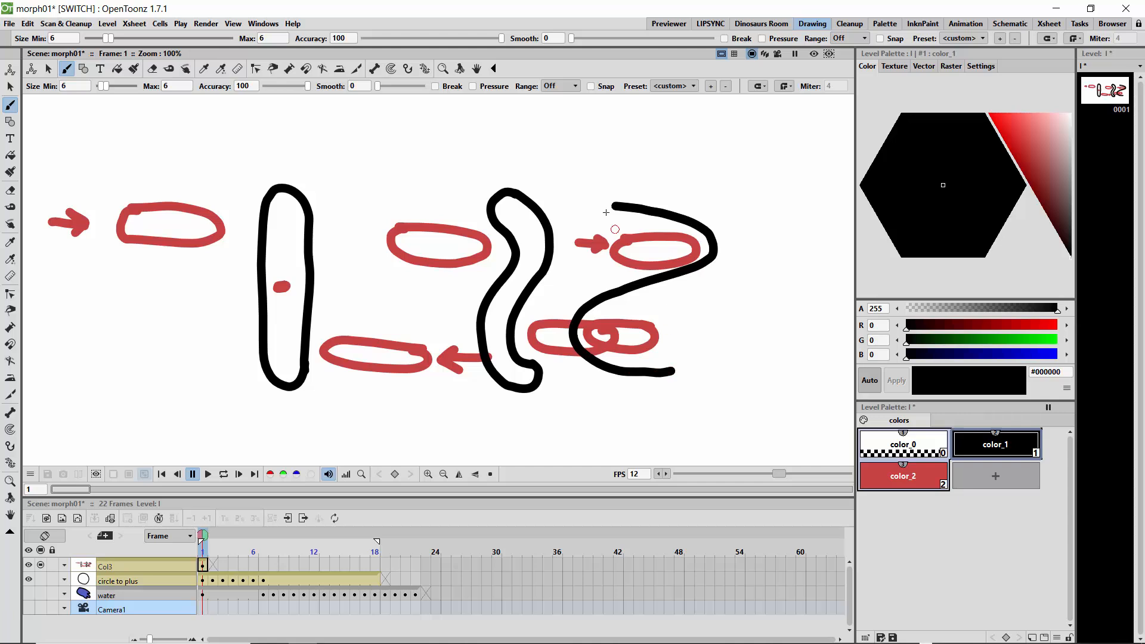
mouse_move(618, 207)
left_mouse_down()
mouse_move(616, 192)
mouse_move(666, 179)
mouse_move(724, 208)
mouse_move(738, 259)
mouse_move(691, 294)
mouse_move(606, 323)
mouse_move(609, 339)
mouse_move(683, 358)
mouse_move(657, 372)
left_mouse_up()
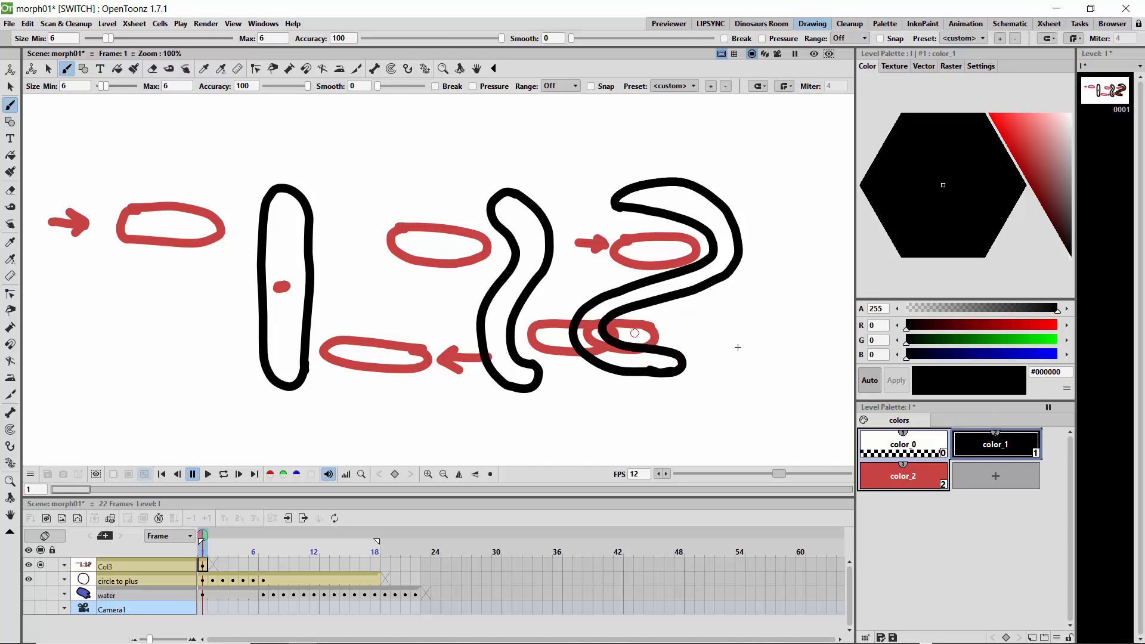
Draw two black arrows pointing into the red ovals inside the 2 shape.
mouse_move(685, 331)
left_mouse_down()
mouse_move(664, 332)
mouse_move(674, 326)
mouse_move(673, 341)
left_mouse_up()
left_click_drag(594, 230, 643, 233)
left_click_drag(642, 233, 626, 241)
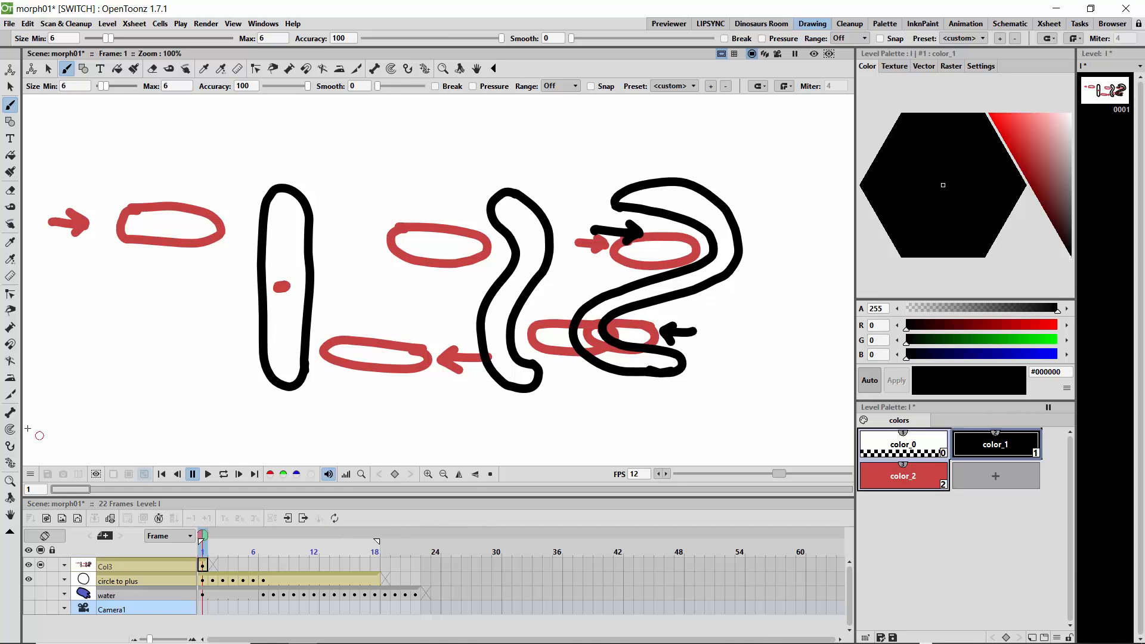
Draw a black wavy hook-shaped outline to the right of the 2 shape.
left_click(10, 514)
left_click_drag(678, 331, 391, 326)
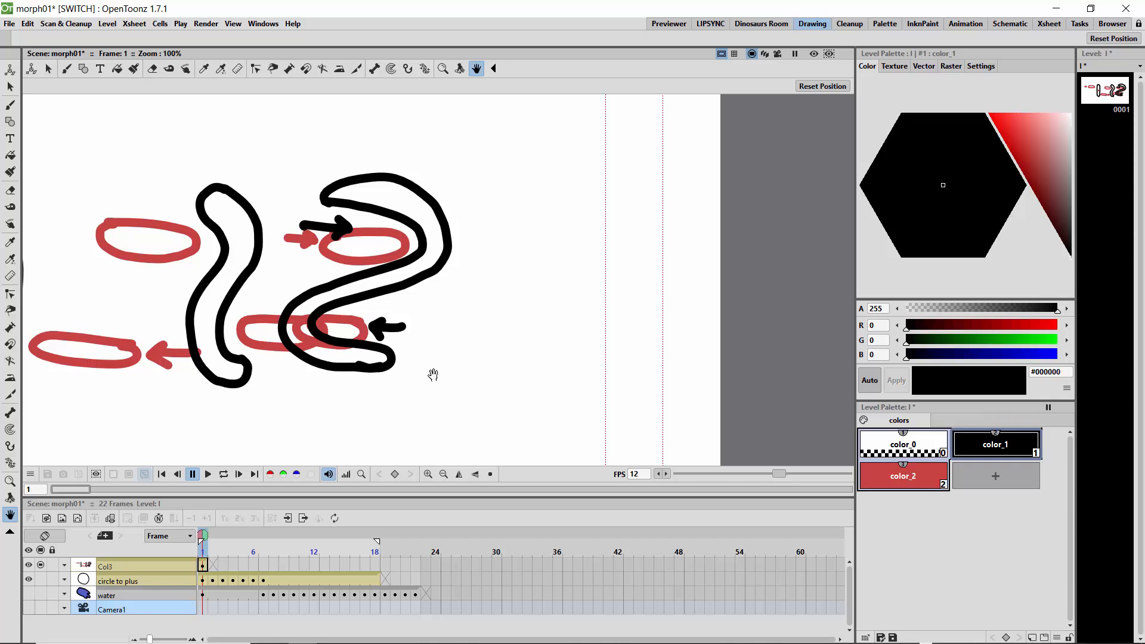
left_click(10, 105)
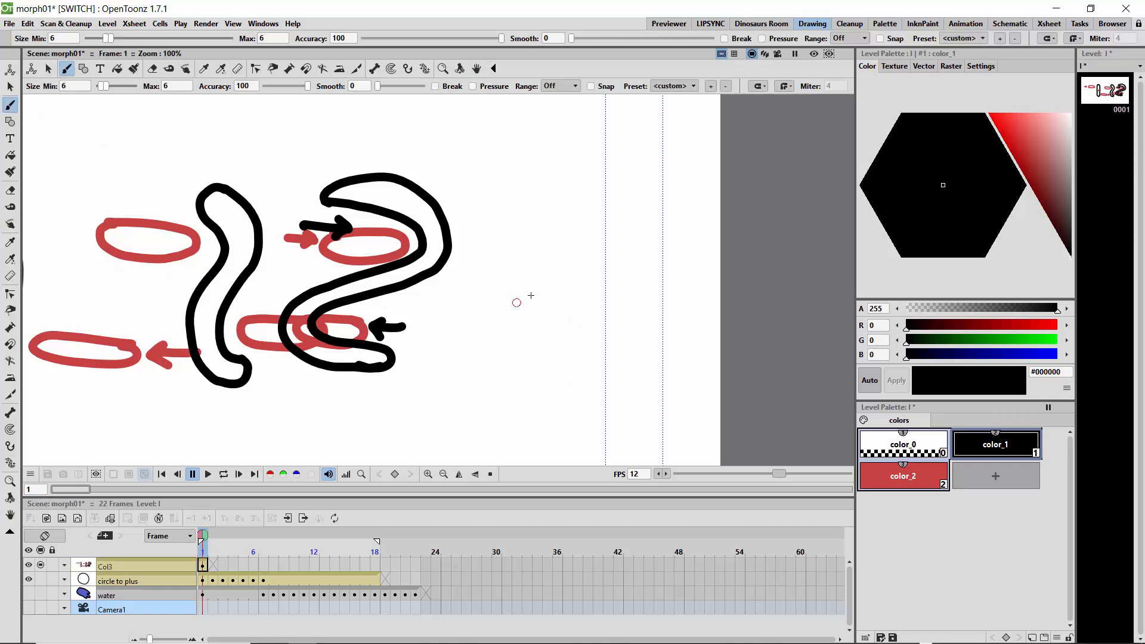
mouse_move(570, 272)
left_mouse_down()
mouse_move(533, 267)
mouse_move(540, 285)
mouse_move(601, 294)
mouse_move(602, 315)
mouse_move(464, 321)
left_mouse_up()
mouse_move(556, 297)
left_mouse_down()
mouse_move(457, 302)
mouse_move(429, 329)
mouse_move(474, 349)
mouse_move(499, 349)
mouse_move(468, 324)
mouse_move(501, 351)
left_mouse_up()
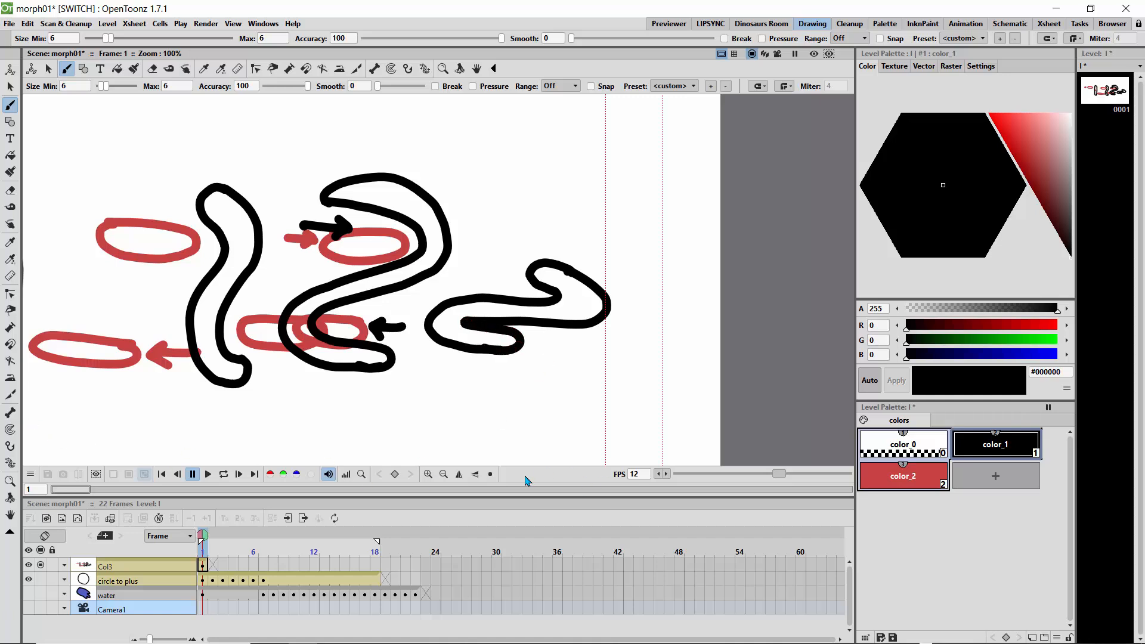
Switch to red and draw a circle in the lower-left area of the canvas.
left_click(10, 516)
mouse_move(115, 409)
left_mouse_down()
mouse_move(430, 391)
mouse_move(307, 420)
mouse_move(302, 410)
left_mouse_up()
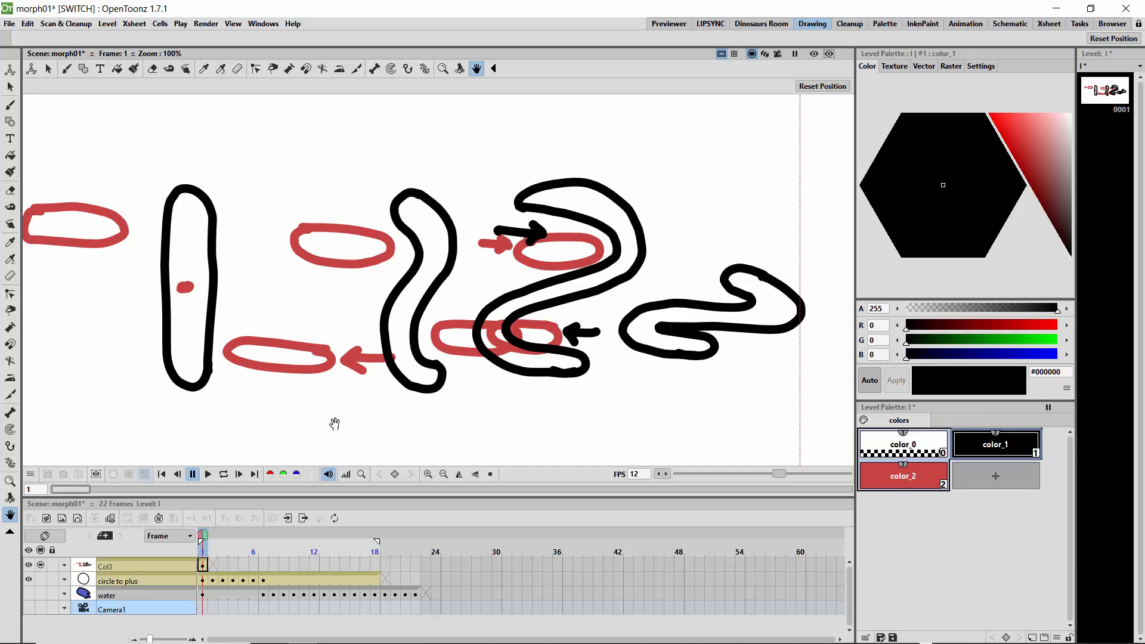
left_click_drag(355, 424, 402, 358)
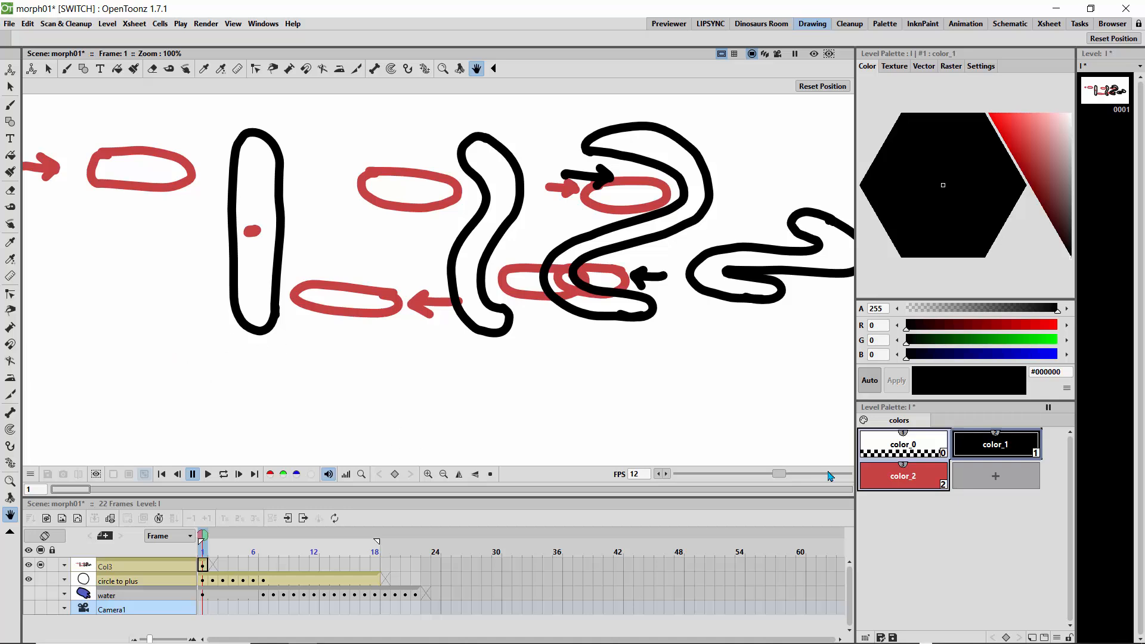
left_click(903, 476)
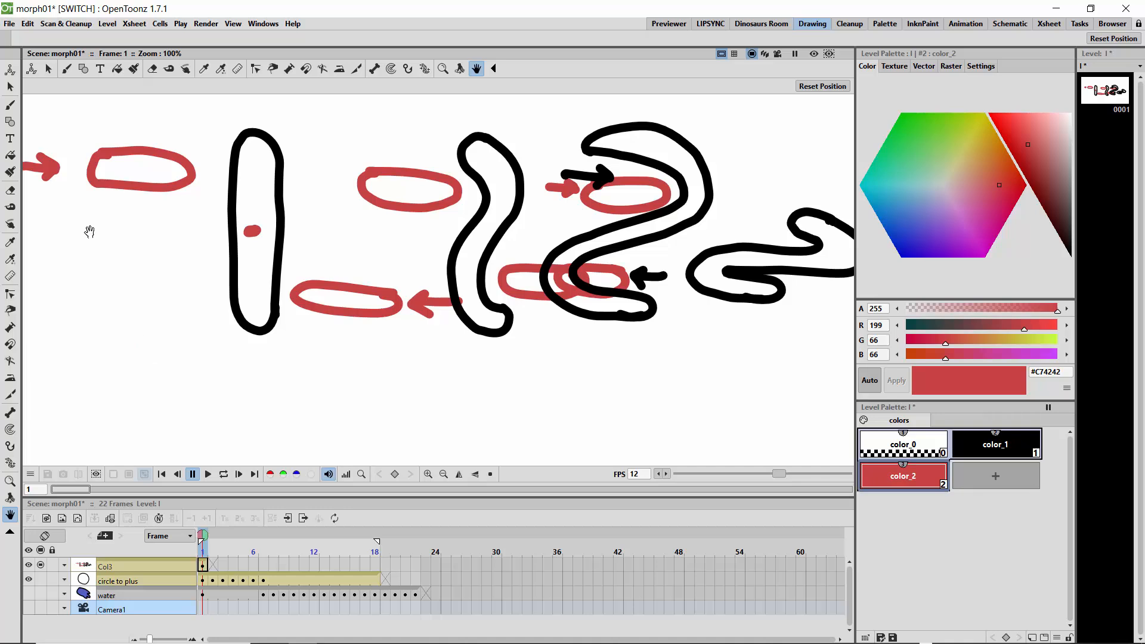
left_click(10, 105)
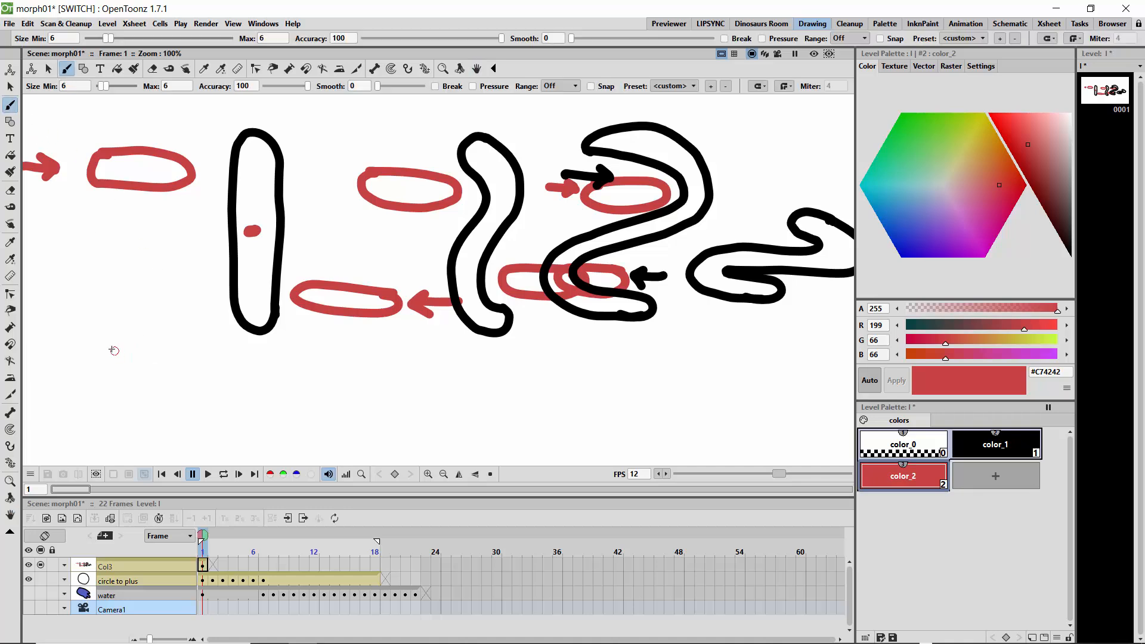
mouse_move(110, 346)
left_mouse_down()
mouse_move(169, 362)
mouse_move(177, 401)
mouse_move(165, 432)
mouse_move(124, 435)
mouse_move(89, 413)
mouse_move(85, 374)
mouse_move(115, 341)
left_mouse_up()
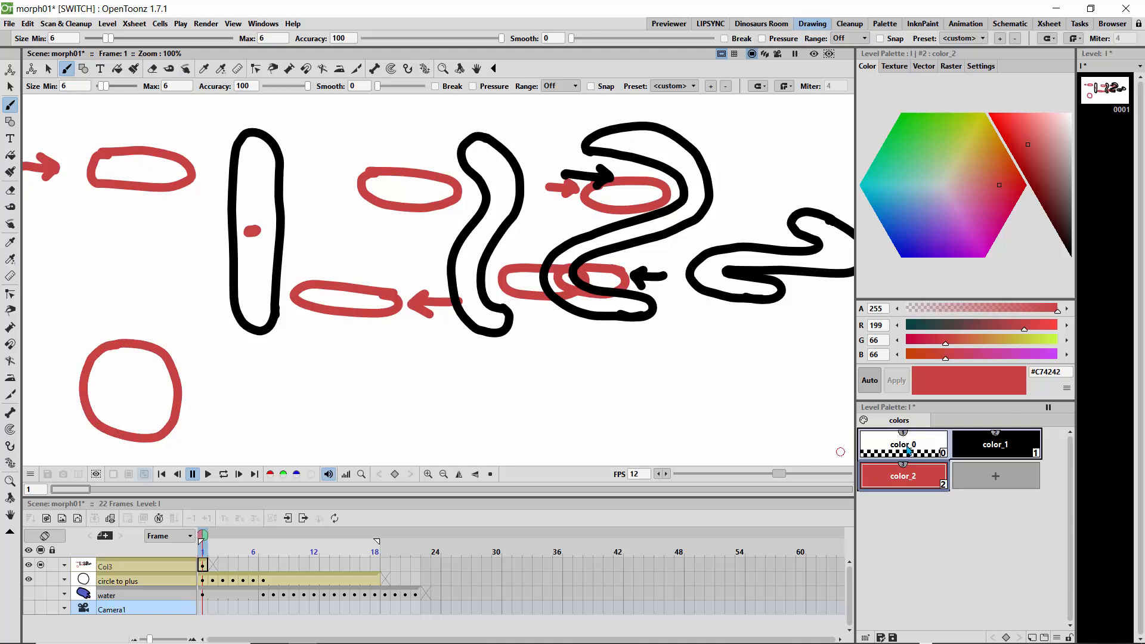
Switch to black and draw a tall outlined capsule right of the red circle.
left_click(990, 446)
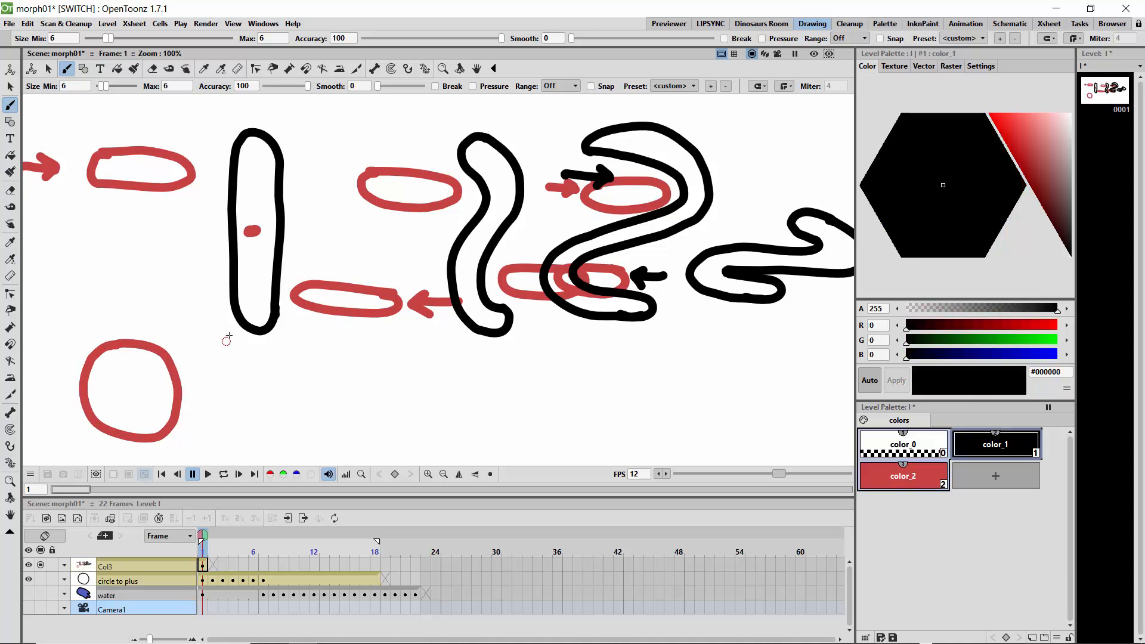
mouse_move(228, 321)
left_mouse_down()
mouse_move(211, 280)
mouse_move(205, 440)
left_mouse_up()
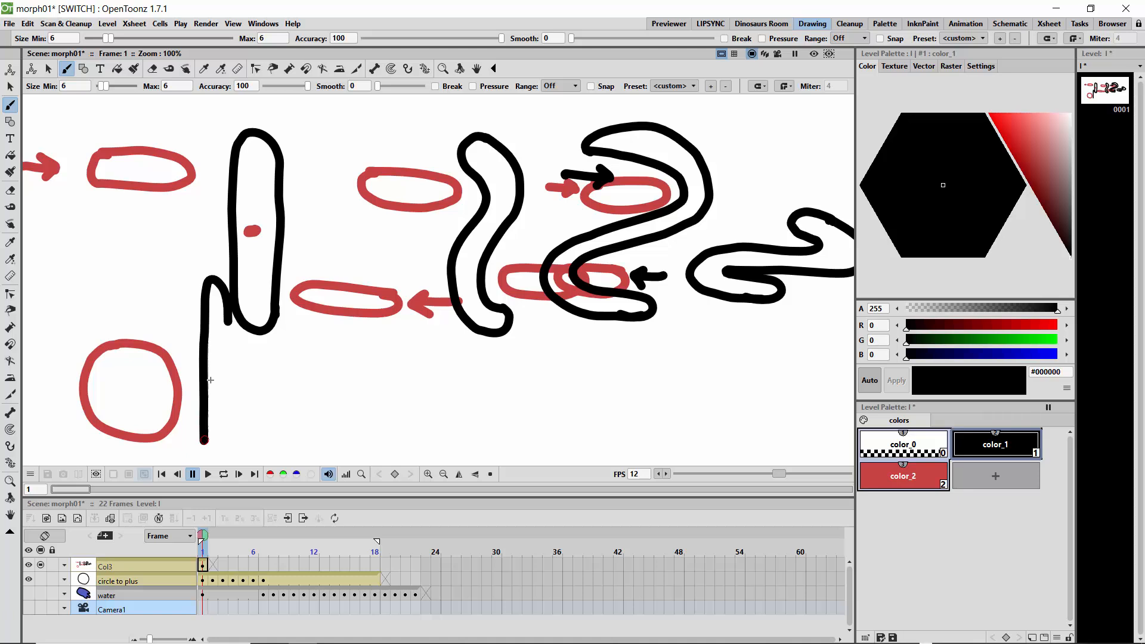
mouse_move(226, 305)
left_mouse_down()
mouse_move(223, 452)
mouse_move(210, 457)
mouse_move(204, 413)
left_mouse_up()
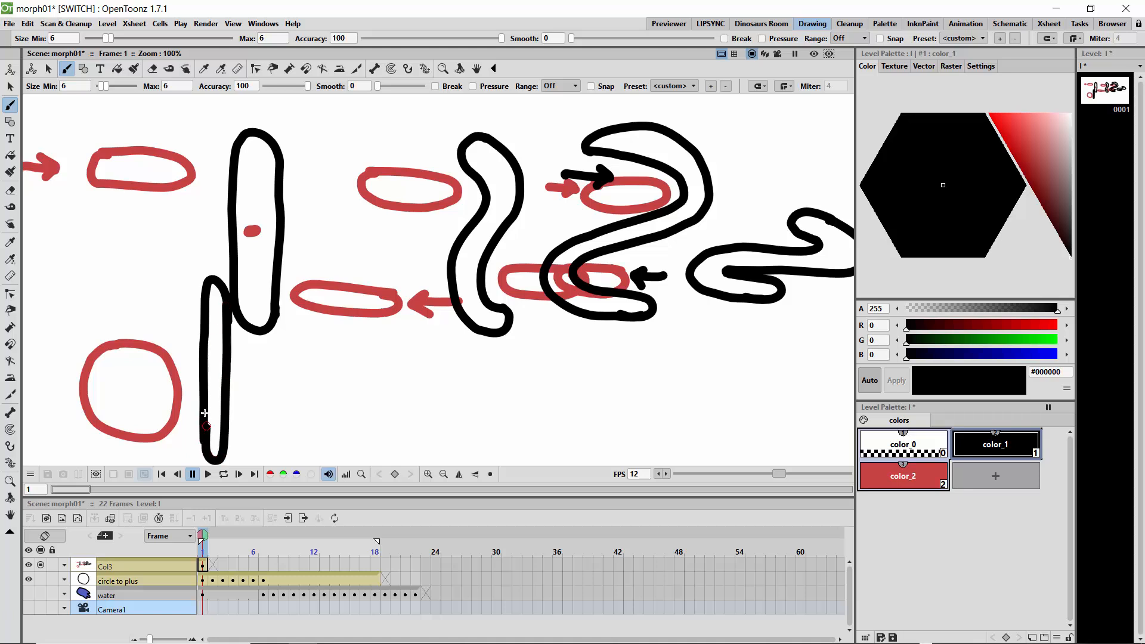
Draw a red arrow pointing at the red circle, then switch back to black.
left_click(922, 480)
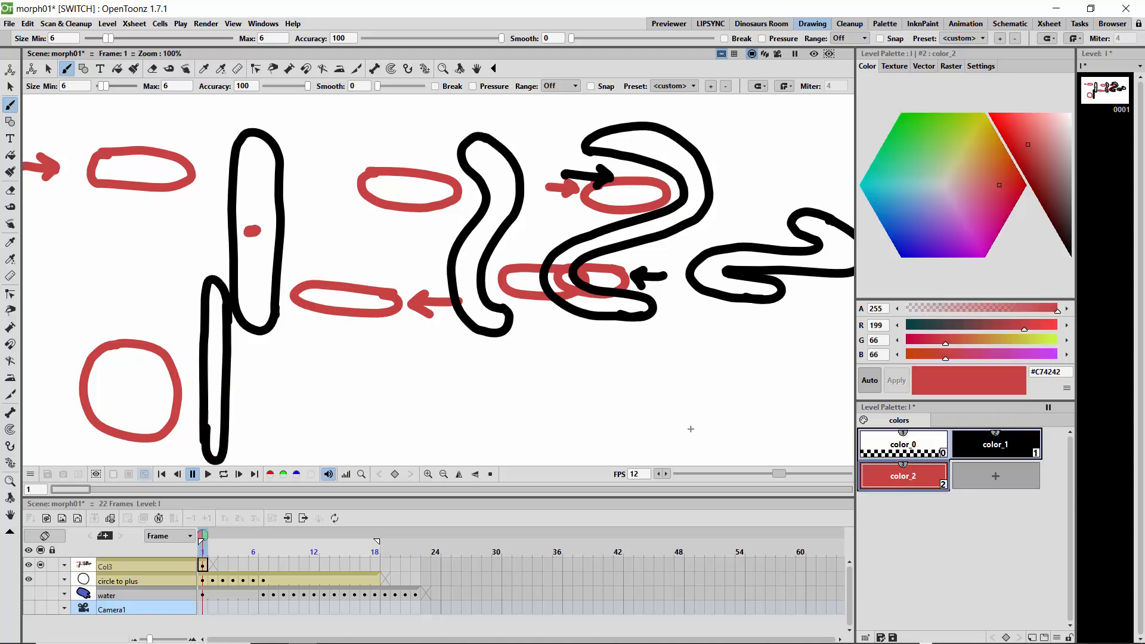
mouse_move(42, 385)
left_mouse_down()
mouse_move(70, 377)
mouse_move(59, 391)
left_mouse_up()
left_click(987, 453)
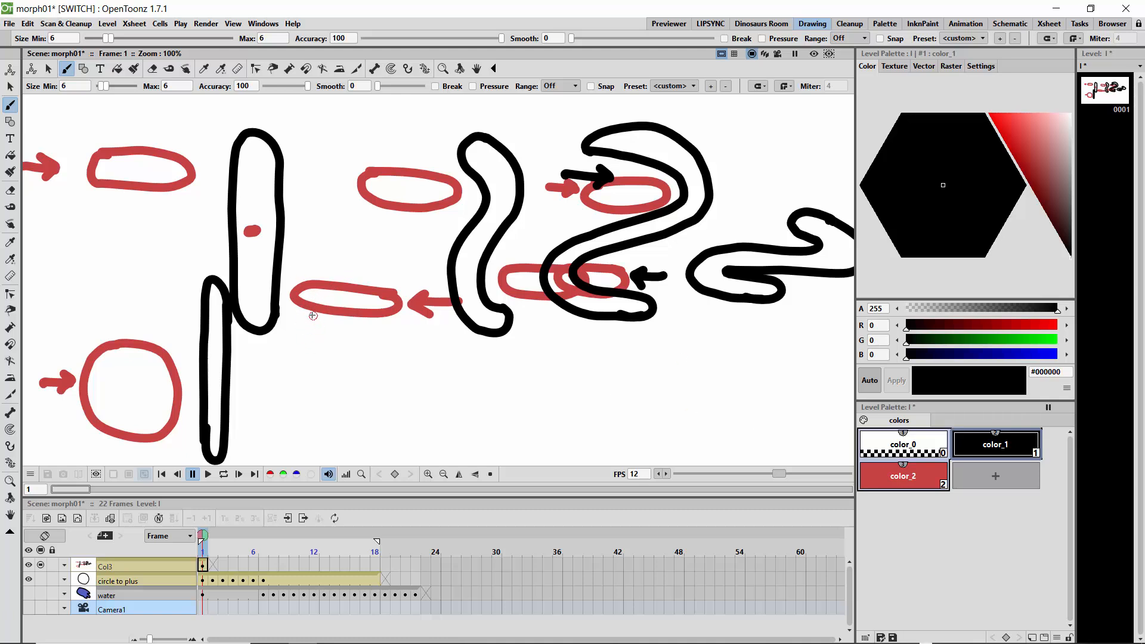
Draw a black curved capsule outline right of the tall bar, below the red oval, and switch to red.
mouse_move(314, 315)
left_mouse_down()
mouse_move(343, 388)
mouse_move(331, 431)
mouse_move(289, 448)
left_mouse_up()
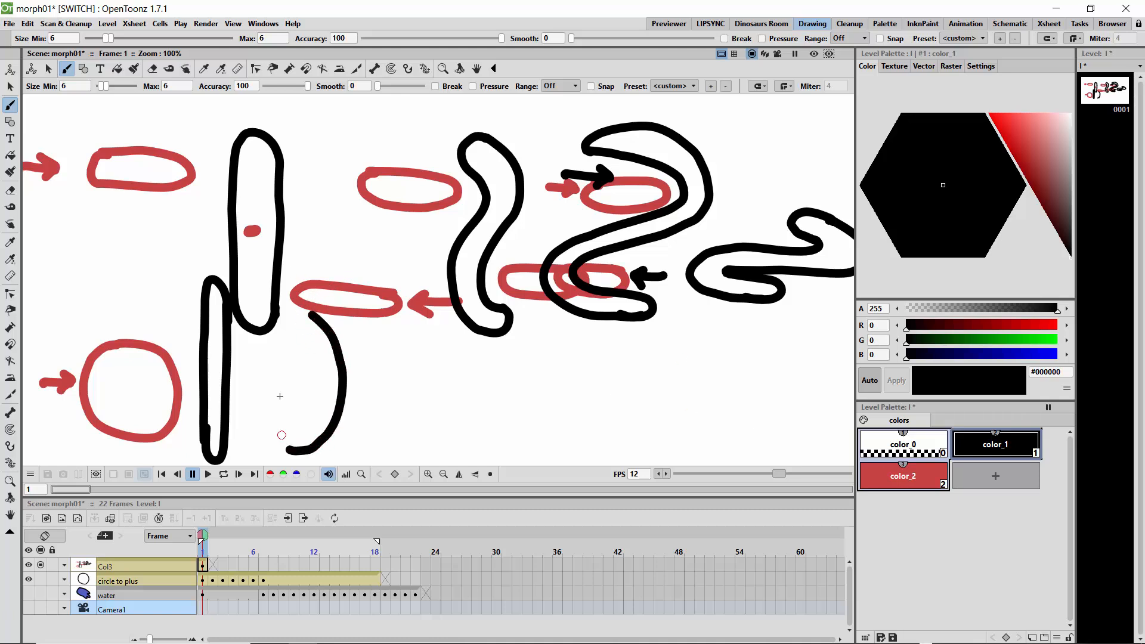
mouse_move(312, 314)
left_mouse_down()
mouse_move(294, 328)
mouse_move(318, 360)
mouse_move(323, 408)
mouse_move(299, 449)
left_mouse_up()
left_click(903, 476)
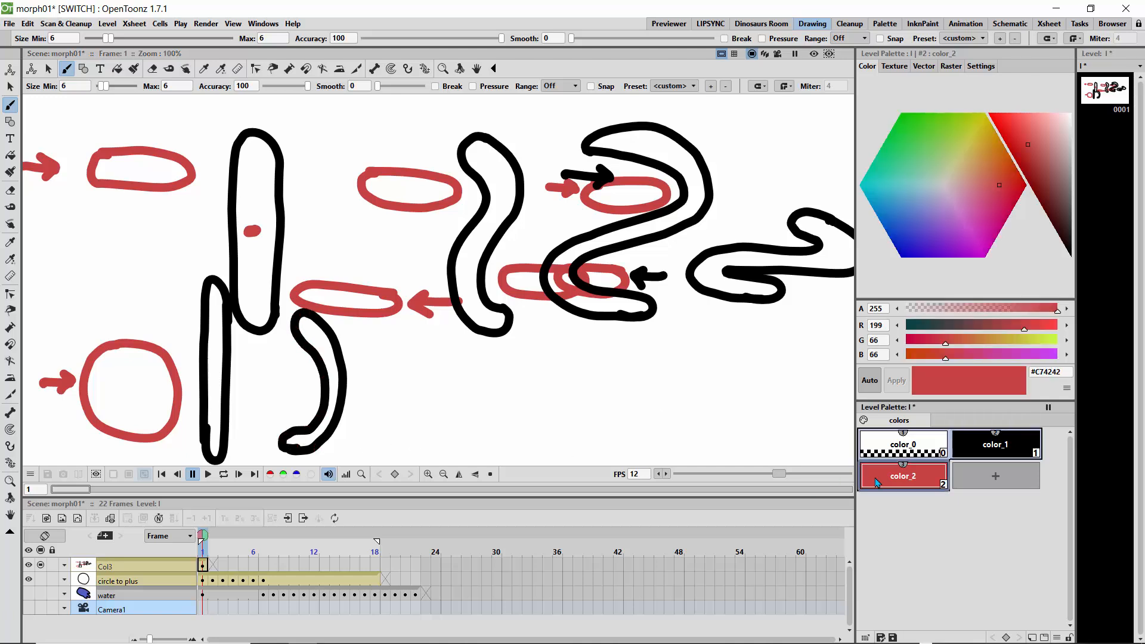
Draw a red circle with an arrow inside the curved outline, then switch back to black.
mouse_move(278, 354)
left_mouse_down()
mouse_move(310, 375)
mouse_move(314, 407)
mouse_move(282, 420)
mouse_move(253, 406)
mouse_move(242, 365)
mouse_move(287, 357)
mouse_move(280, 391)
left_mouse_up()
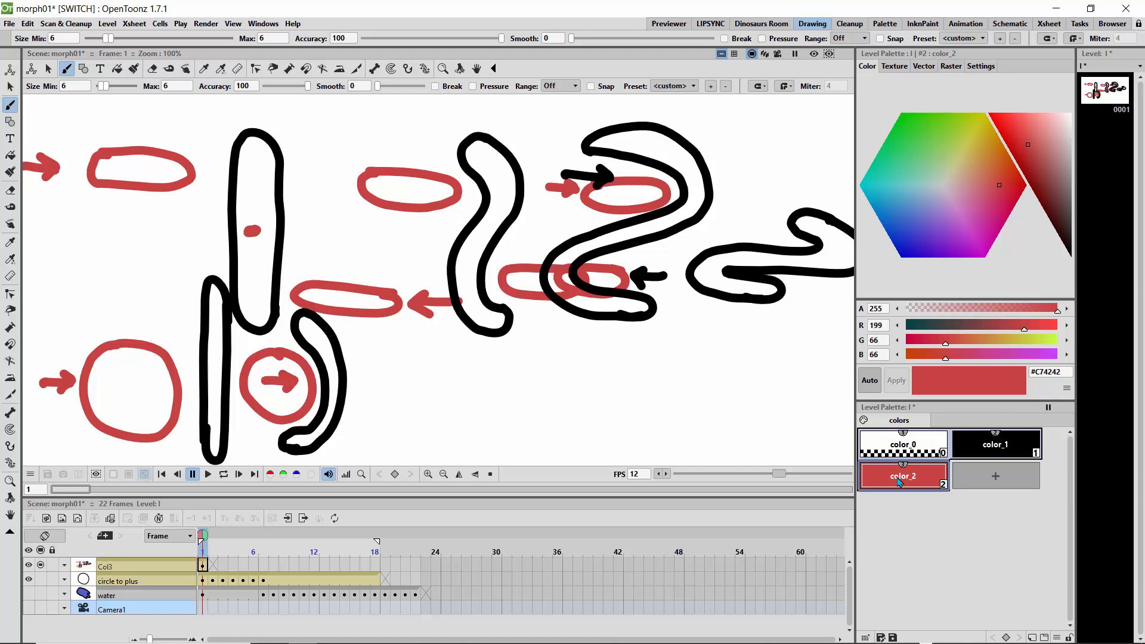
left_click(979, 448)
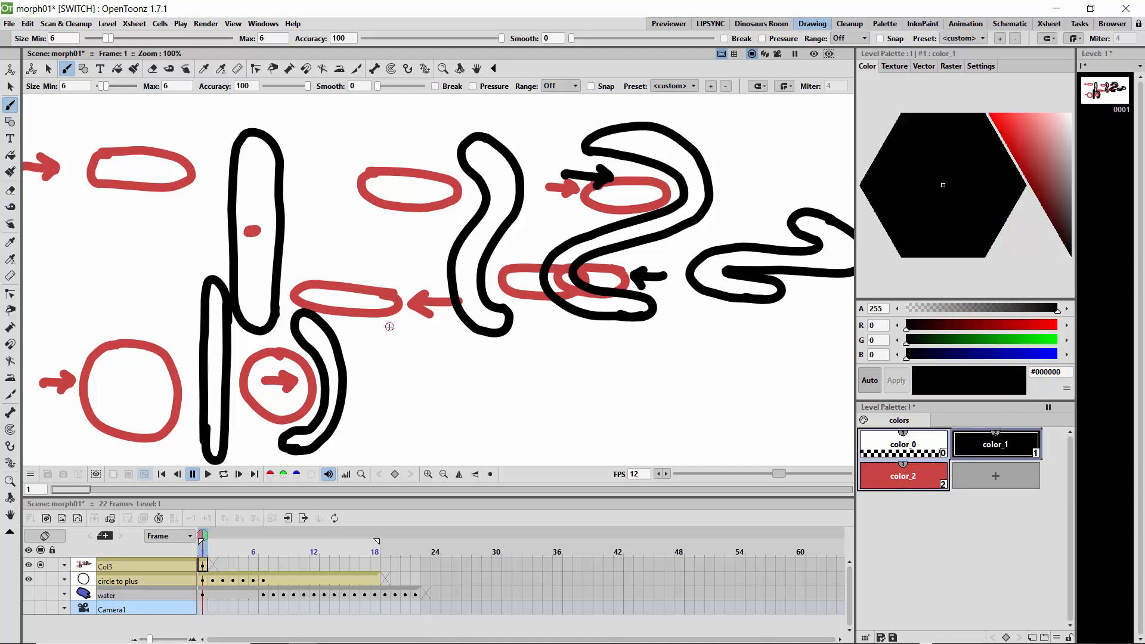
Draw a smaller black crescent outline to the right, then a red circle with an arrow inside it.
left_click_drag(401, 332, 434, 363)
mouse_move(434, 412)
left_mouse_down()
mouse_move(418, 445)
mouse_move(377, 440)
left_mouse_up()
mouse_move(394, 329)
left_mouse_down()
mouse_move(382, 335)
mouse_move(419, 388)
mouse_move(401, 427)
mouse_move(375, 423)
mouse_move(385, 437)
left_mouse_up()
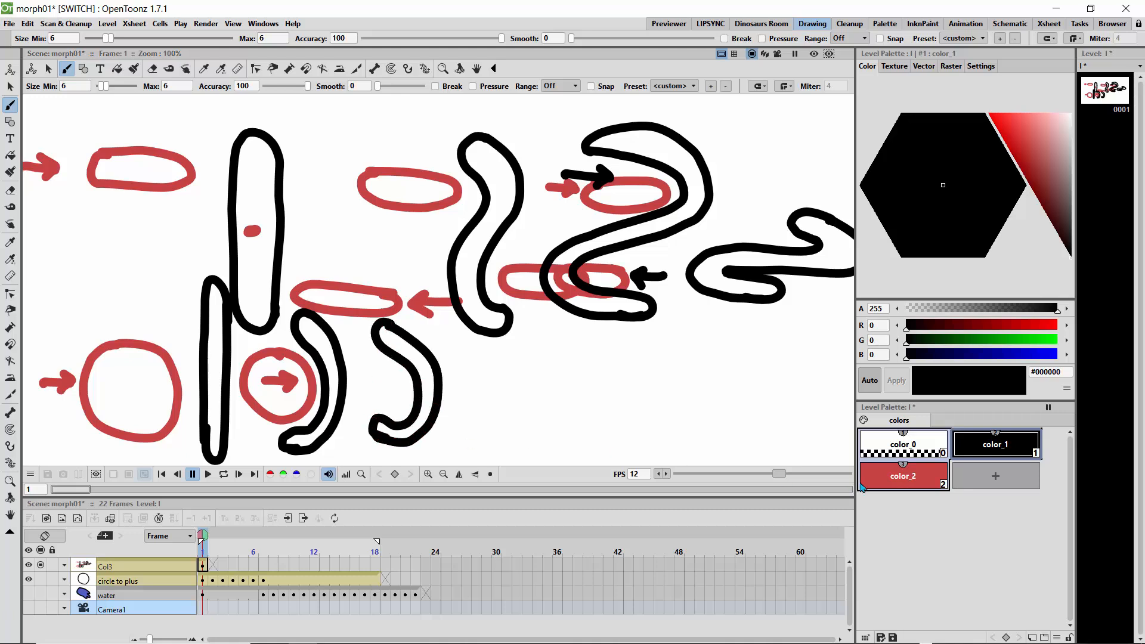
left_click(903, 475)
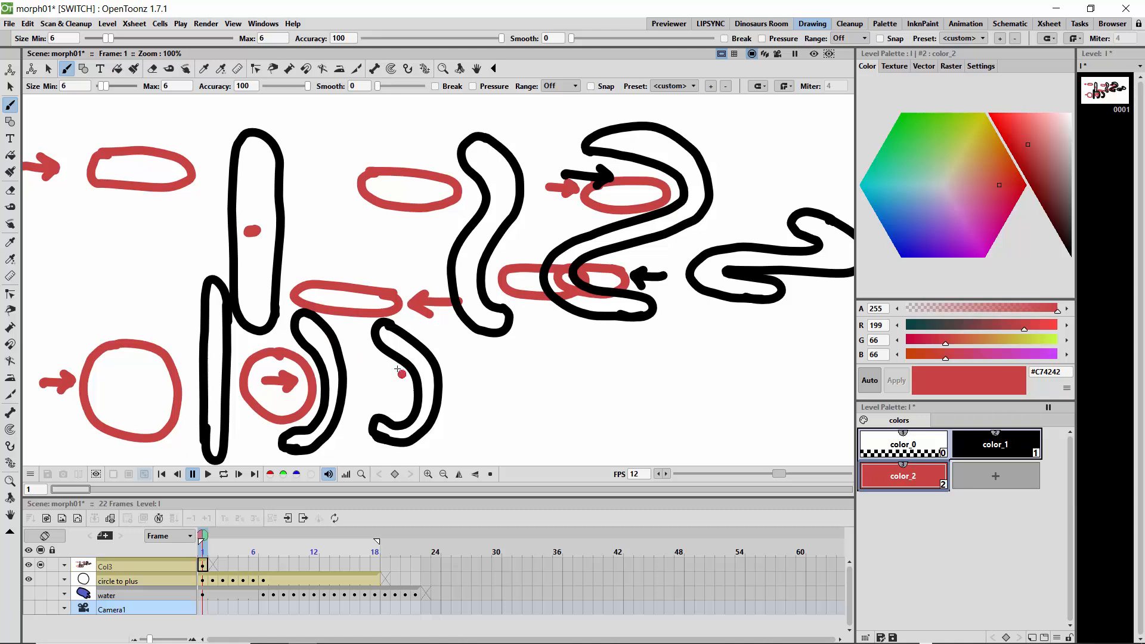
mouse_move(398, 370)
left_mouse_down()
mouse_move(368, 367)
mouse_move(369, 406)
mouse_move(407, 381)
mouse_move(398, 368)
mouse_move(385, 393)
left_mouse_up()
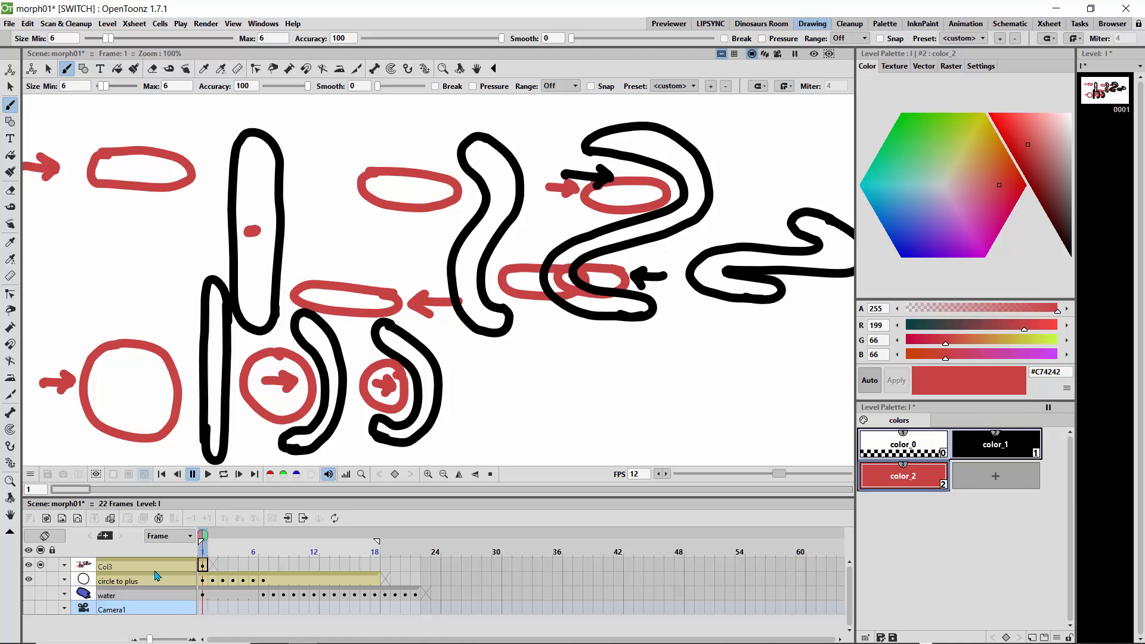
Switch to the circle to plus level on frame 1 and add a new red color style to its palette.
left_click(41, 566)
left_click(41, 580)
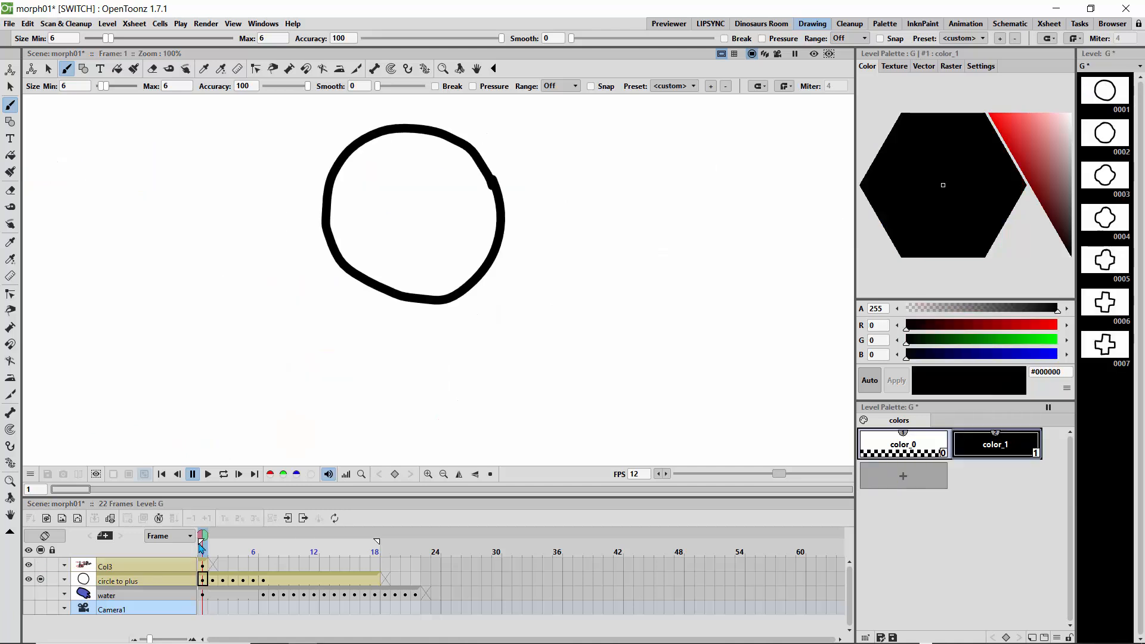
mouse_move(207, 538)
left_mouse_down()
mouse_move(285, 540)
mouse_move(200, 547)
left_mouse_up()
left_click(899, 468)
left_click(1031, 165)
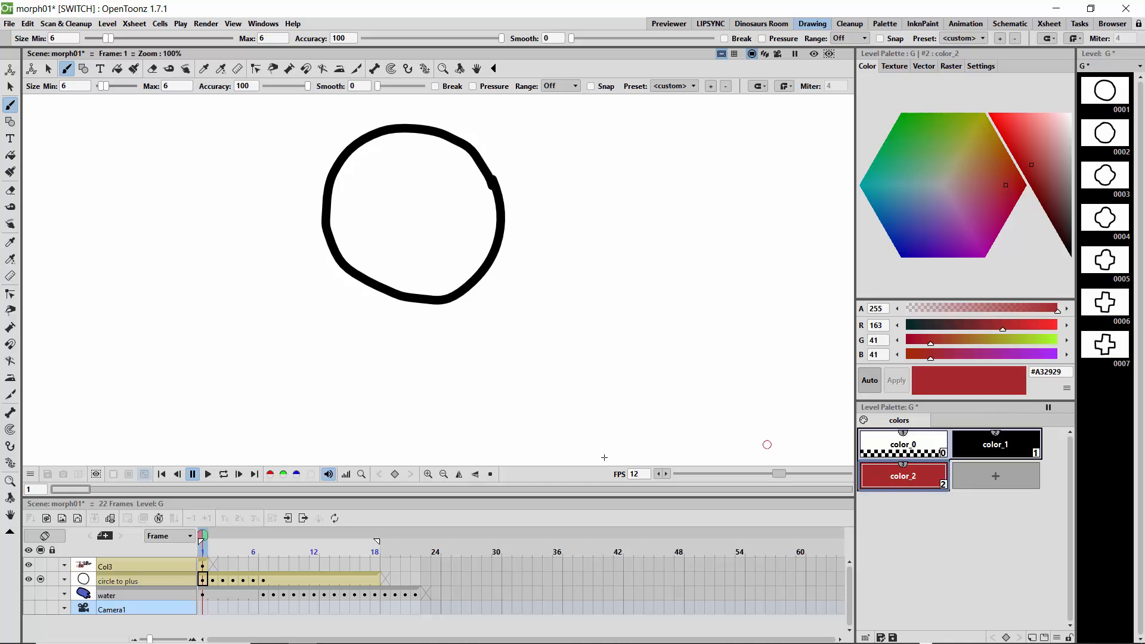
Go to frame 7 and draw red bracket guides around the four corners of the plus shape.
left_click_drag(216, 544, 263, 542)
left_click(258, 541)
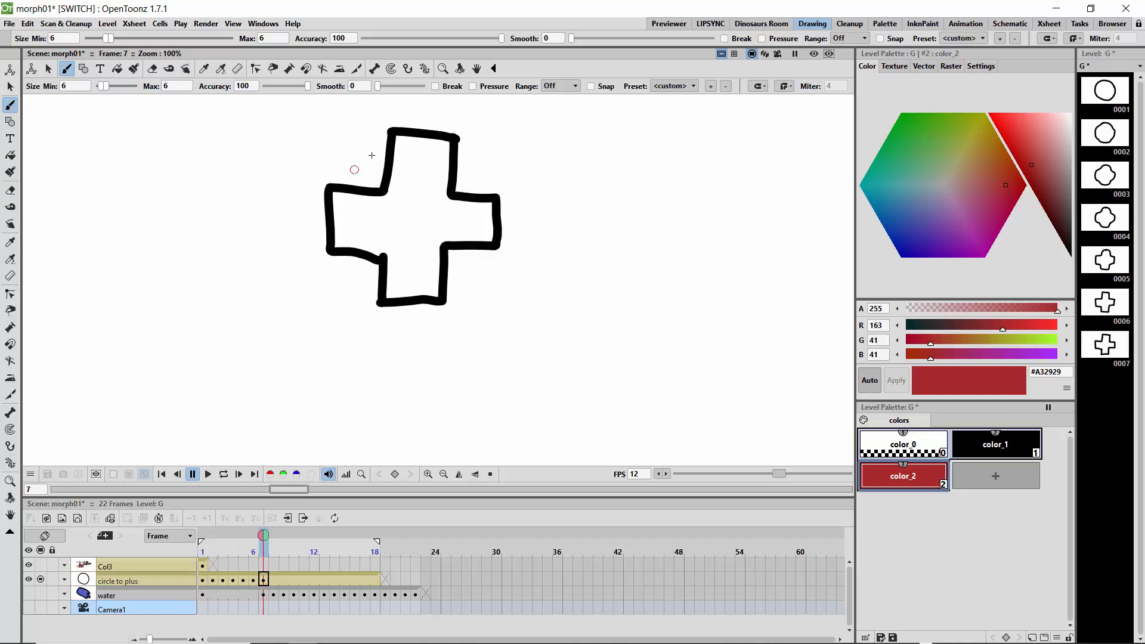
mouse_move(372, 119)
left_mouse_down()
mouse_move(361, 176)
mouse_move(299, 173)
mouse_move(297, 113)
left_mouse_up()
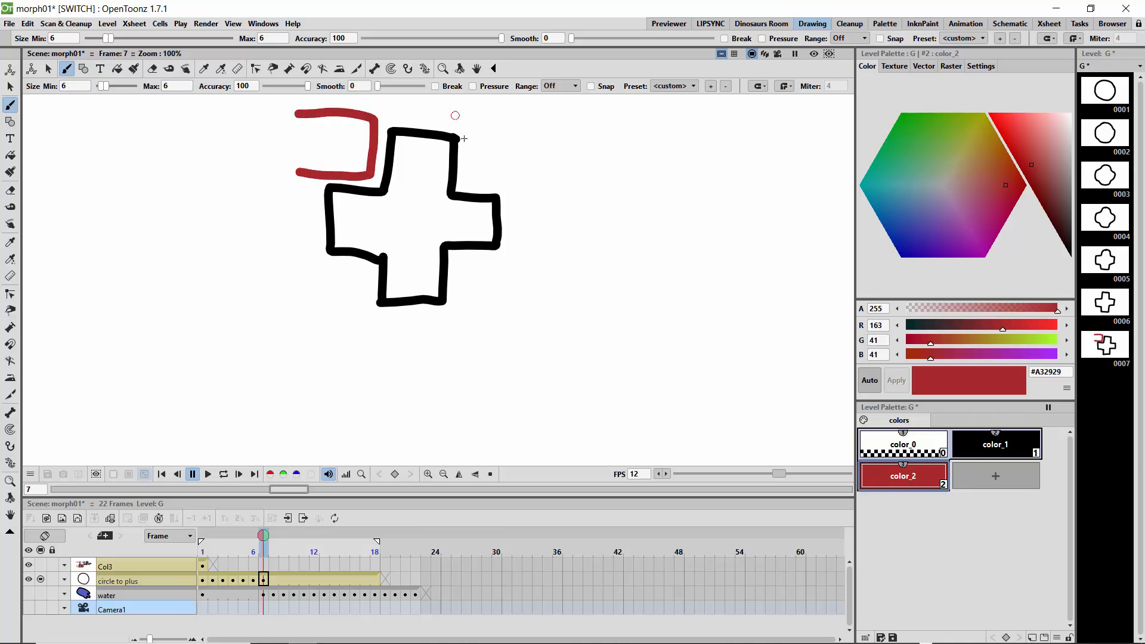
mouse_move(469, 126)
left_mouse_down()
mouse_move(465, 182)
mouse_move(557, 187)
mouse_move(469, 126)
mouse_move(540, 132)
left_mouse_up()
mouse_move(289, 259)
left_mouse_down()
mouse_move(368, 267)
mouse_move(327, 312)
mouse_move(267, 309)
left_mouse_up()
left_click(548, 268)
mouse_move(500, 258)
left_mouse_down()
mouse_move(459, 255)
mouse_move(459, 304)
mouse_move(568, 317)
left_mouse_up()
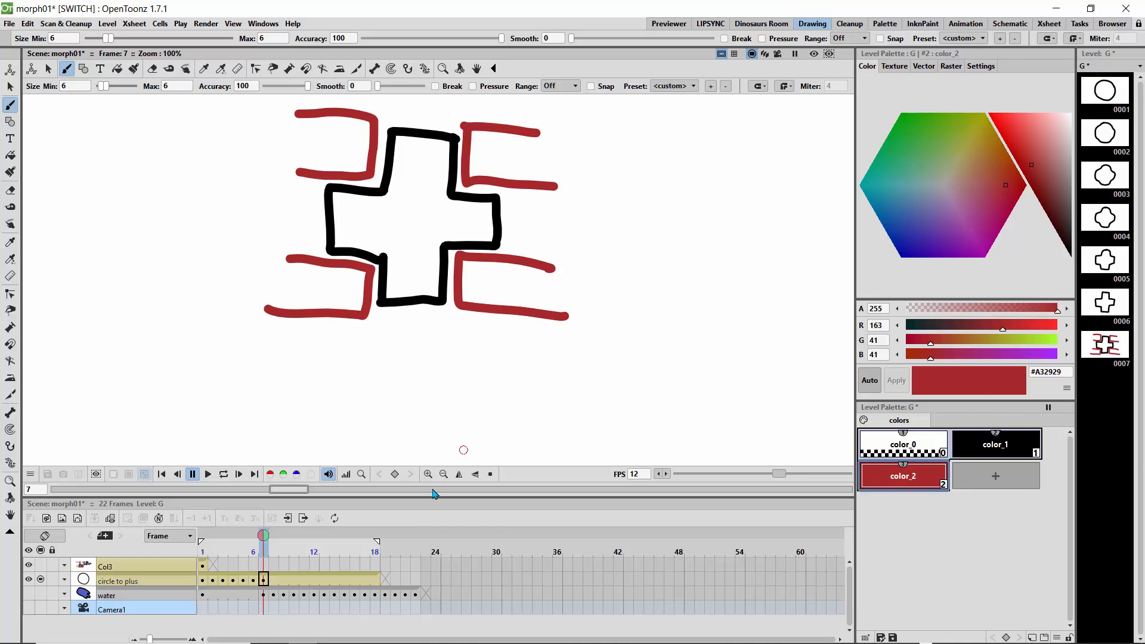
Return to frame 1 of Col3 and hide the circle to plus column in the viewer.
left_click_drag(263, 541, 203, 540)
left_click(203, 567)
left_click(40, 579)
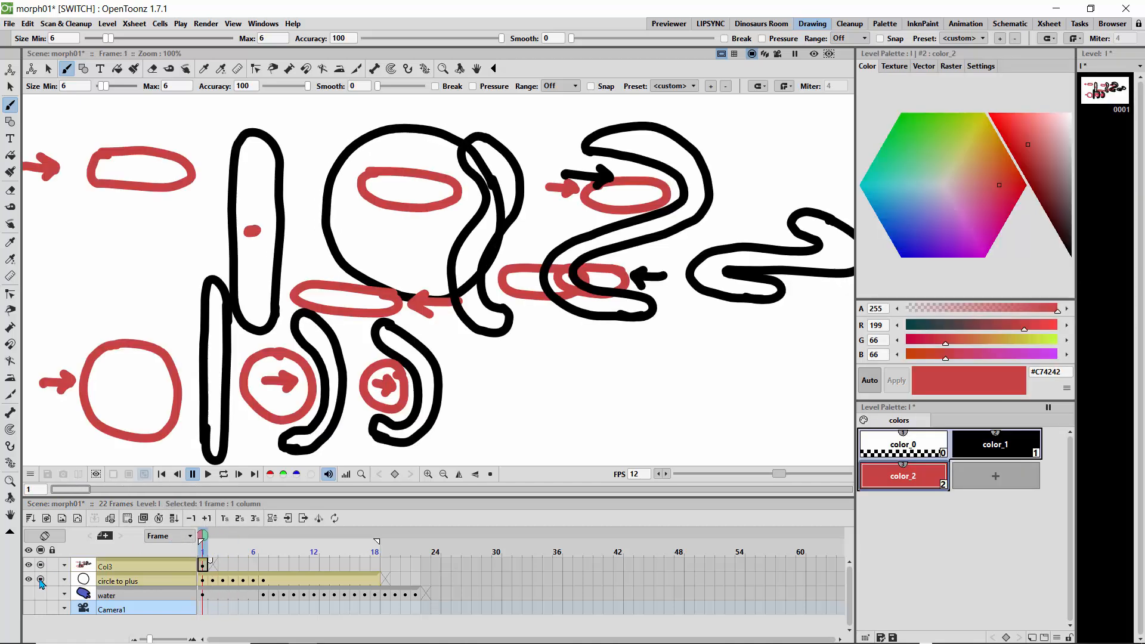
left_click(44, 588)
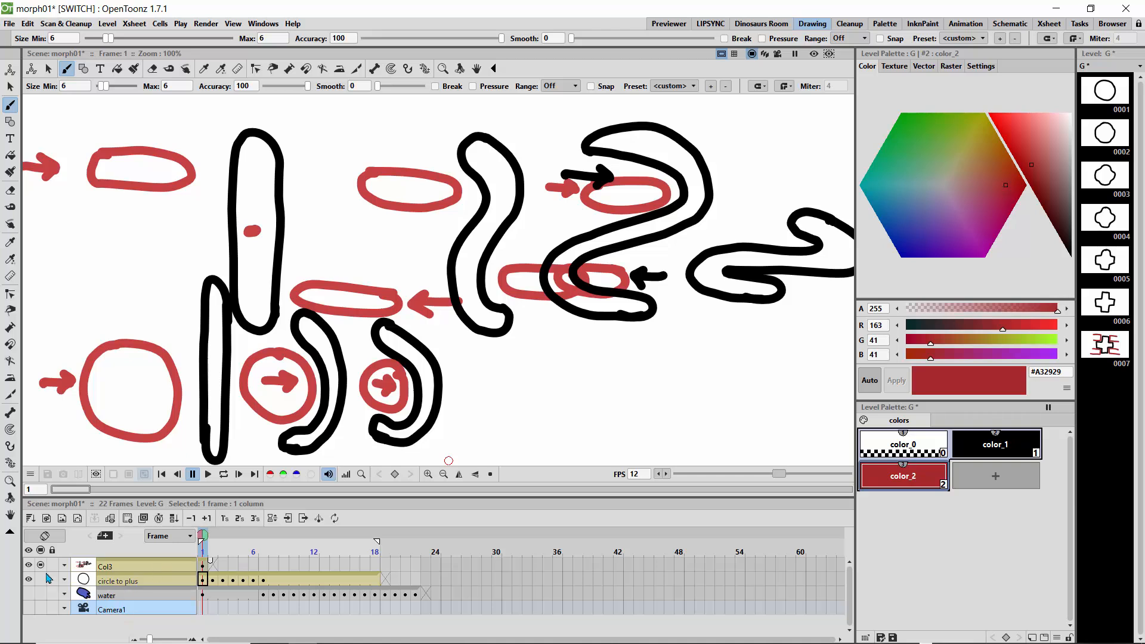
left_click(203, 565)
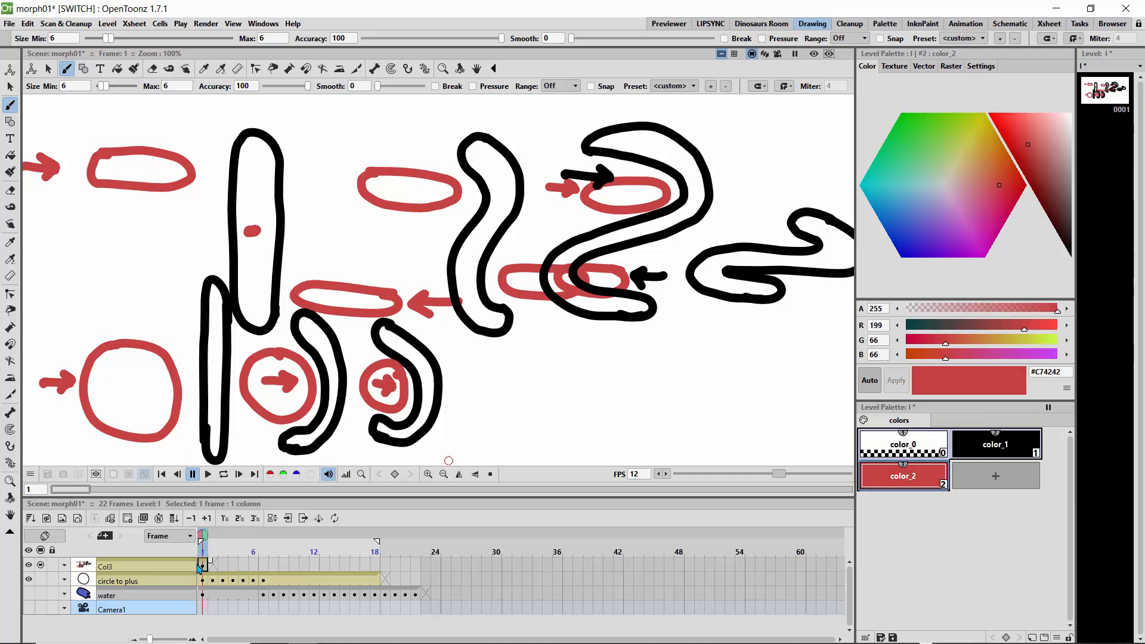
On frame 2 of Col3, draw a black tulip with three petals, a long stem and a leaf.
left_click(211, 543)
left_click(214, 567)
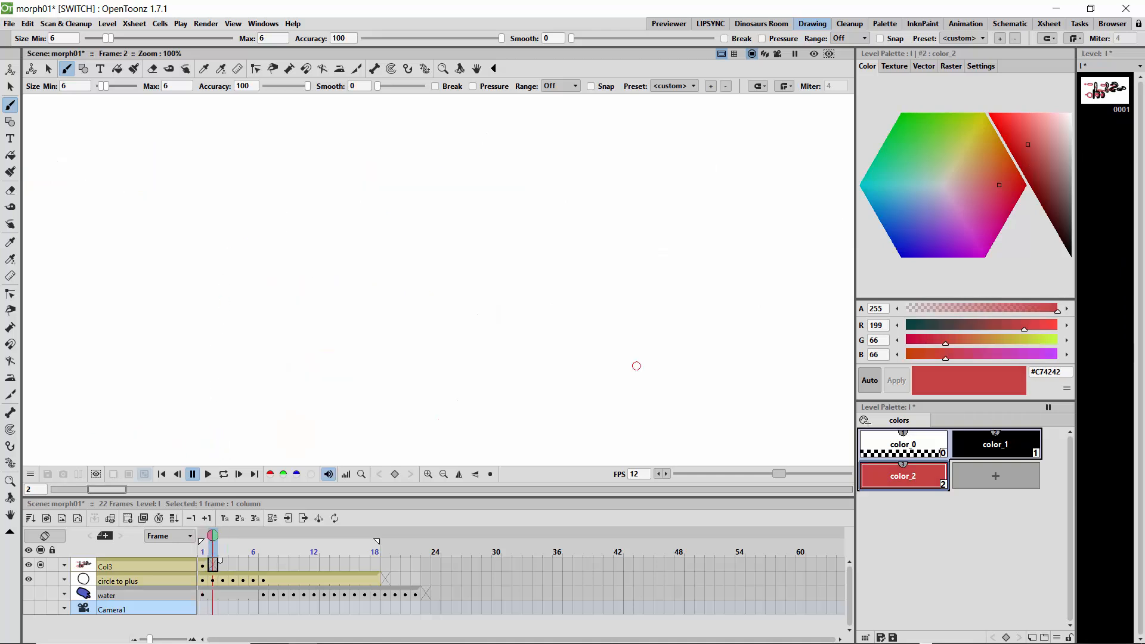
left_click(987, 450)
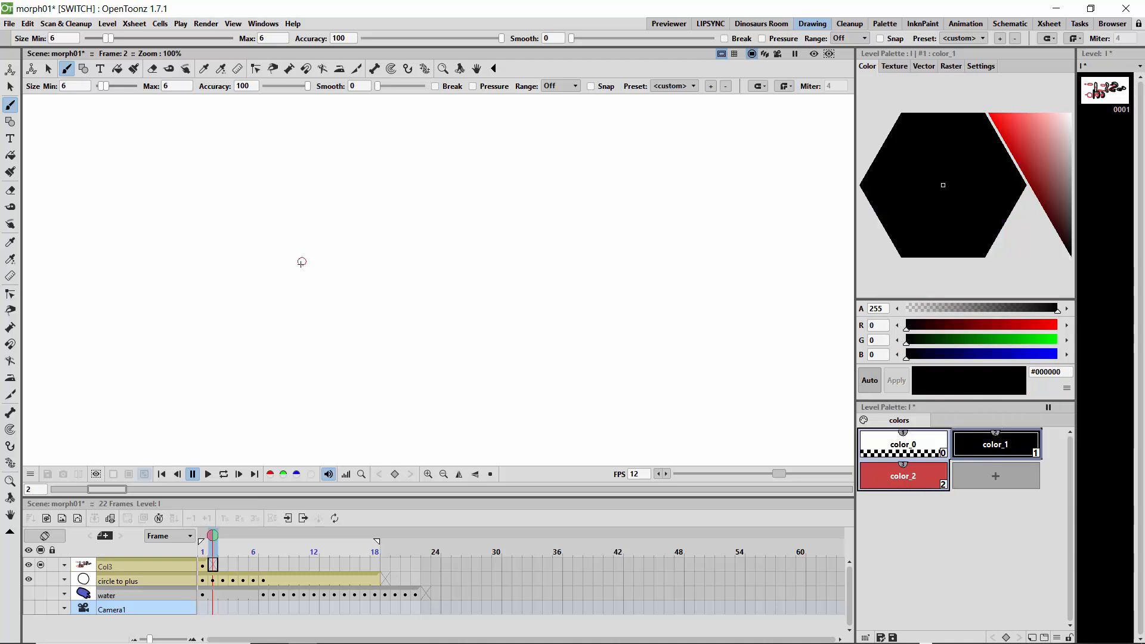
mouse_move(298, 272)
left_mouse_down()
mouse_move(332, 219)
mouse_move(311, 206)
mouse_move(285, 250)
mouse_move(295, 272)
left_mouse_up()
left_click_drag(310, 206, 279, 196)
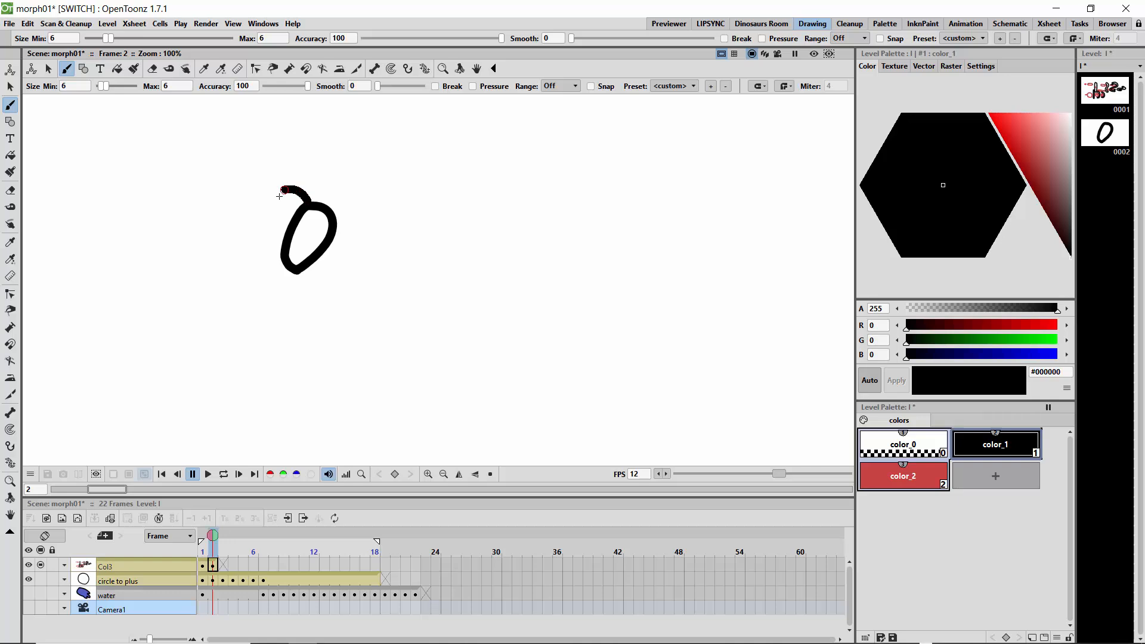
mouse_move(287, 239)
left_mouse_down()
mouse_move(268, 192)
mouse_move(254, 205)
mouse_move(255, 243)
mouse_move(285, 257)
left_mouse_up()
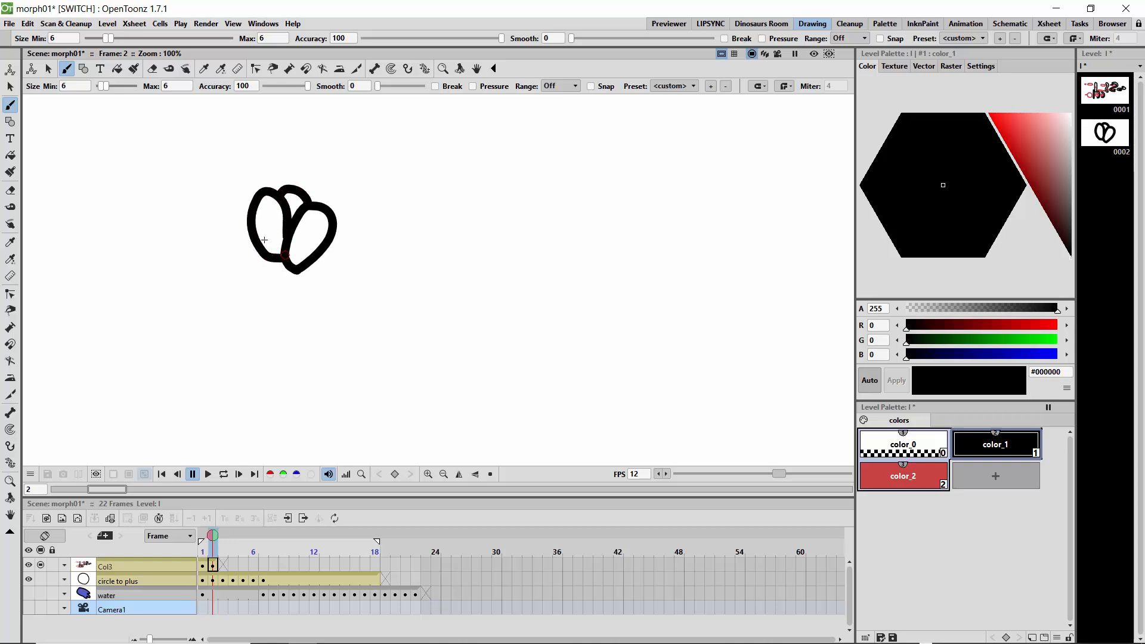
mouse_move(248, 218)
left_mouse_down()
mouse_move(248, 194)
mouse_move(226, 239)
mouse_move(293, 273)
mouse_move(278, 307)
mouse_move(271, 458)
left_mouse_up()
mouse_move(272, 335)
left_mouse_down()
mouse_move(246, 294)
mouse_move(248, 326)
mouse_move(281, 349)
left_mouse_up()
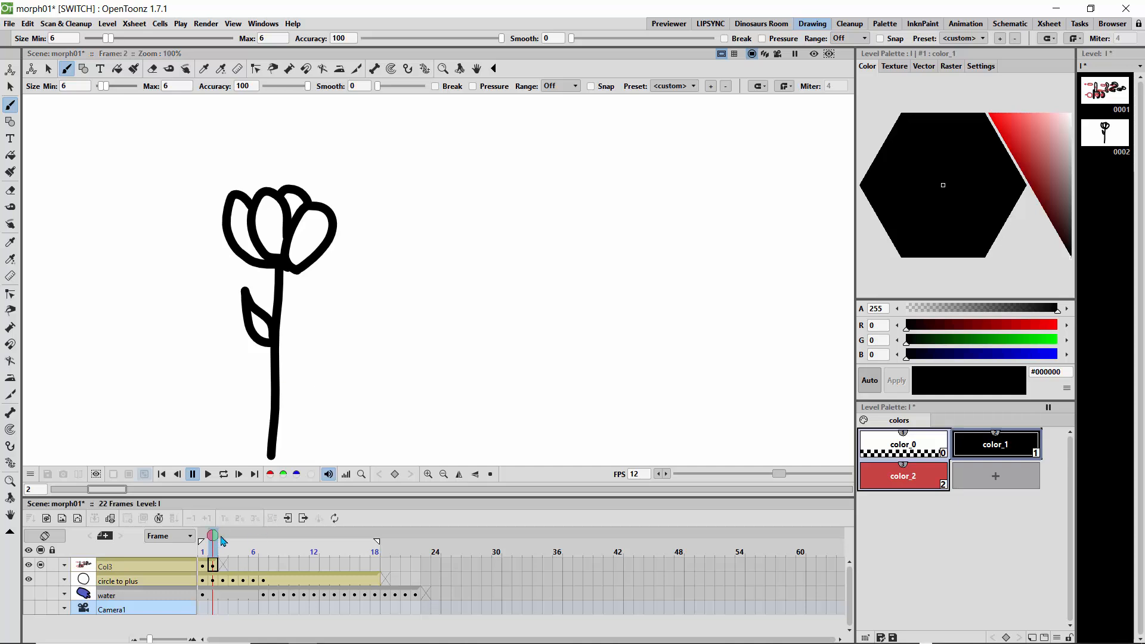
On frame 3, draw a black capital-I outline beside the onion-skinned tulip.
left_click(223, 540)
left_click(213, 536)
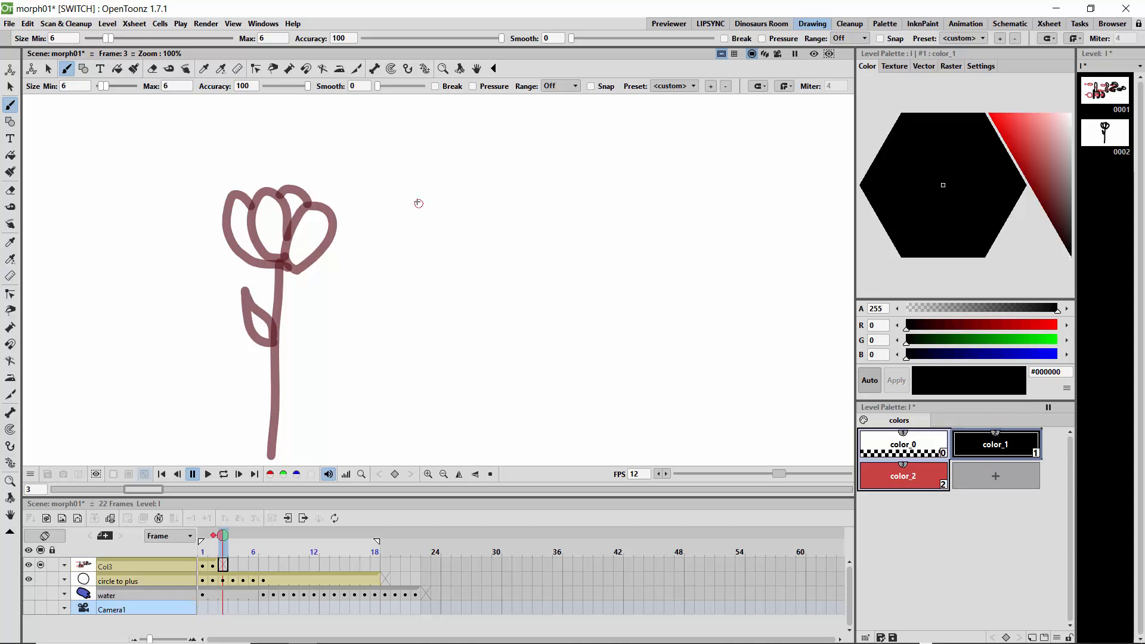
mouse_move(441, 209)
left_mouse_down()
mouse_move(363, 205)
mouse_move(347, 229)
mouse_move(374, 254)
left_mouse_up()
mouse_move(441, 207)
left_mouse_down()
mouse_move(459, 230)
mouse_move(446, 253)
mouse_move(413, 254)
mouse_move(371, 299)
mouse_move(368, 435)
left_mouse_up()
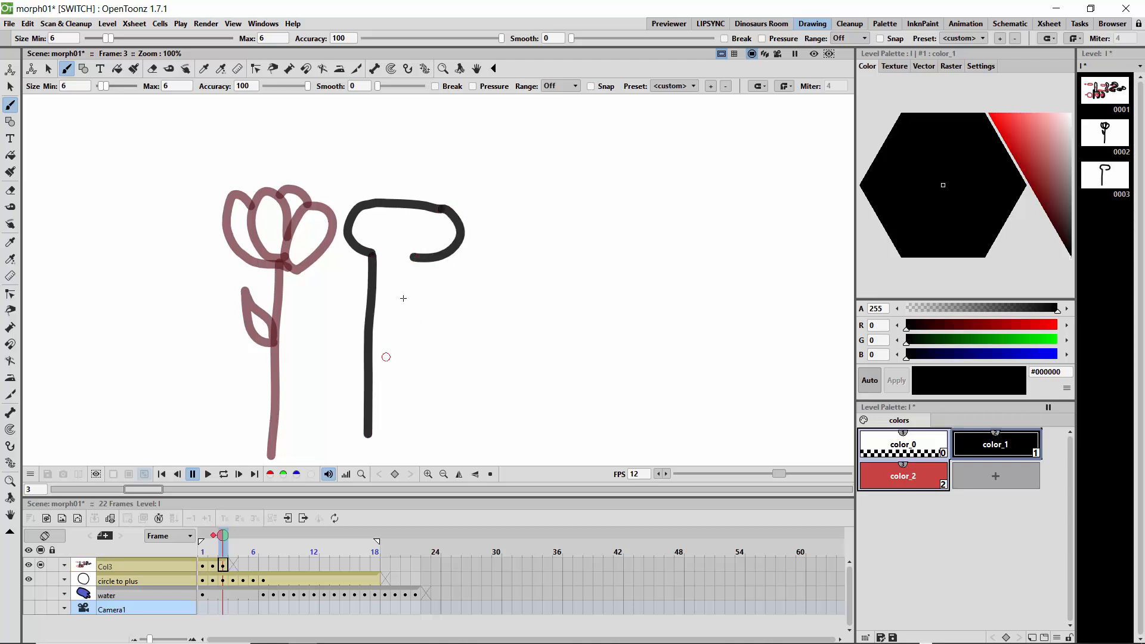
left_click_drag(413, 257, 406, 441)
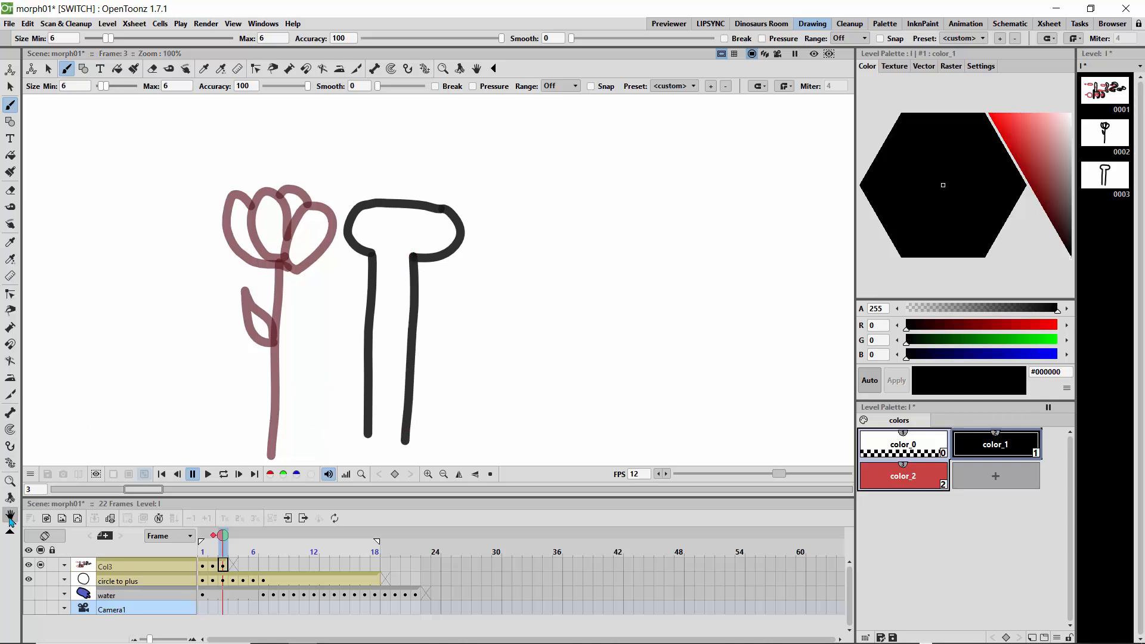
left_click(10, 514)
left_click_drag(336, 393, 332, 325)
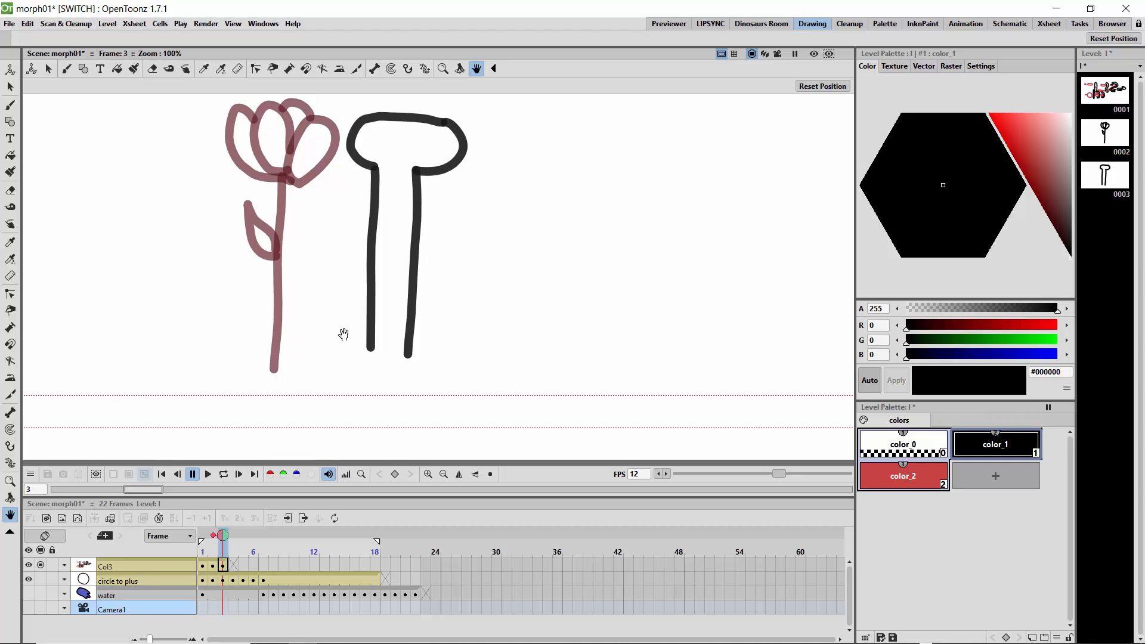
left_click(10, 106)
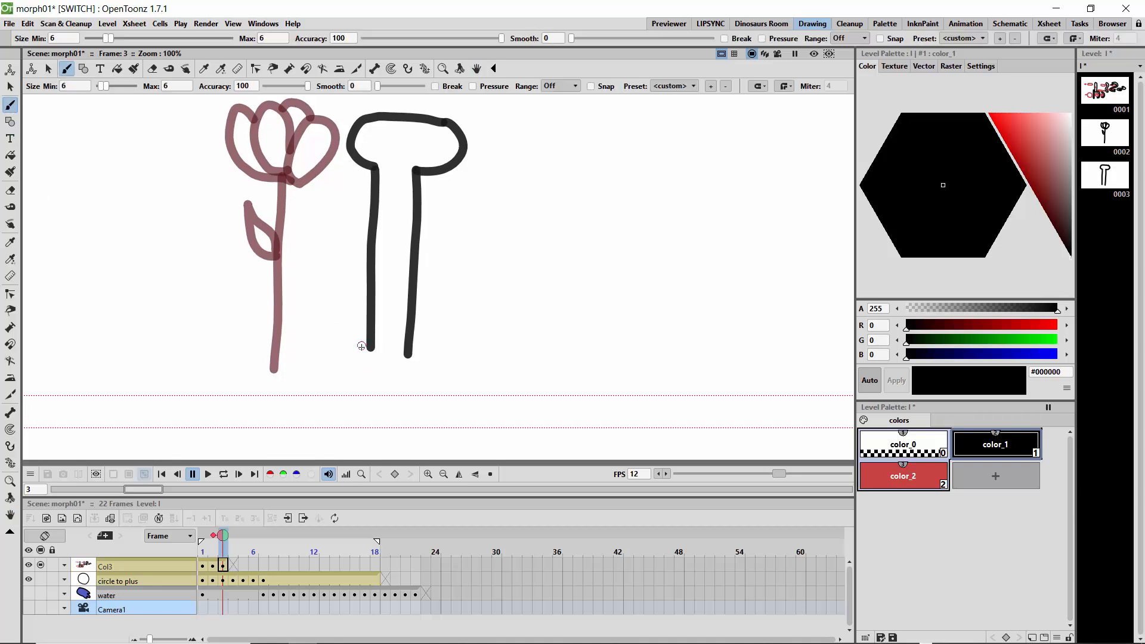
mouse_move(358, 349)
left_mouse_down()
mouse_move(337, 368)
mouse_move(363, 381)
mouse_move(421, 379)
mouse_move(416, 356)
left_mouse_up()
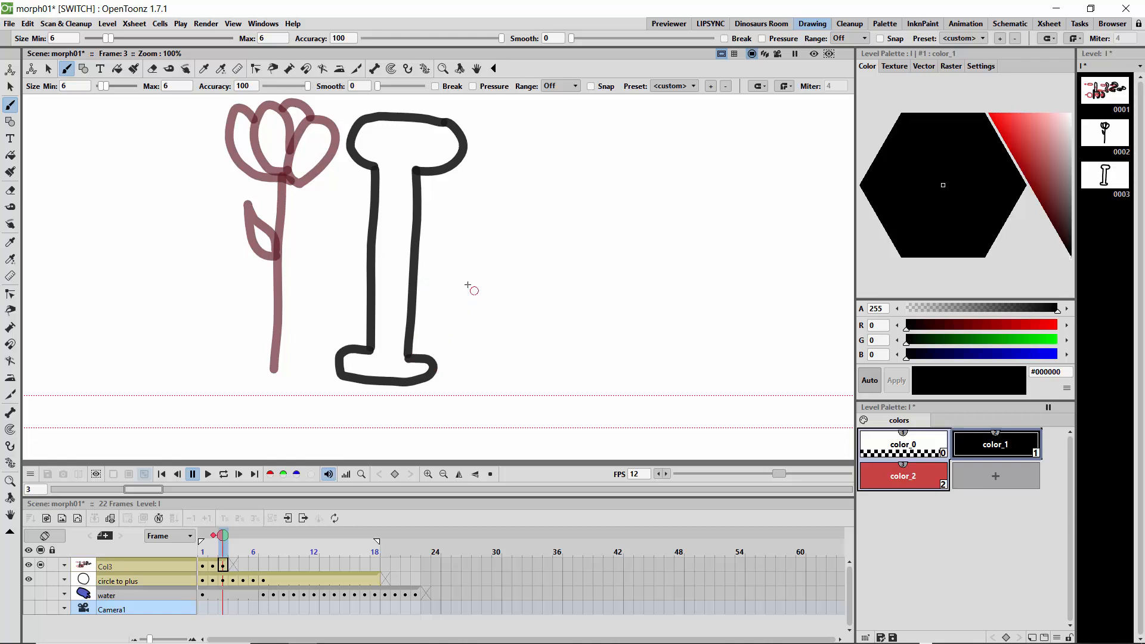
Save the scene.
key("ctrl+s")
key("space")
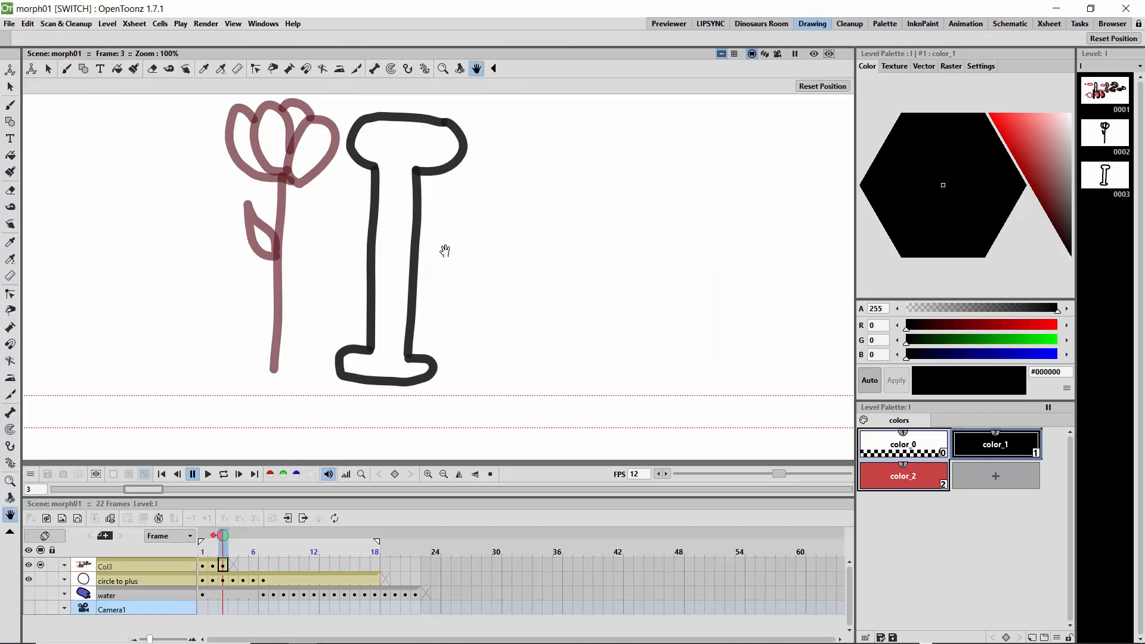
mouse_move(458, 307)
left_mouse_down()
mouse_move(491, 231)
mouse_move(486, 312)
mouse_move(497, 337)
left_mouse_up()
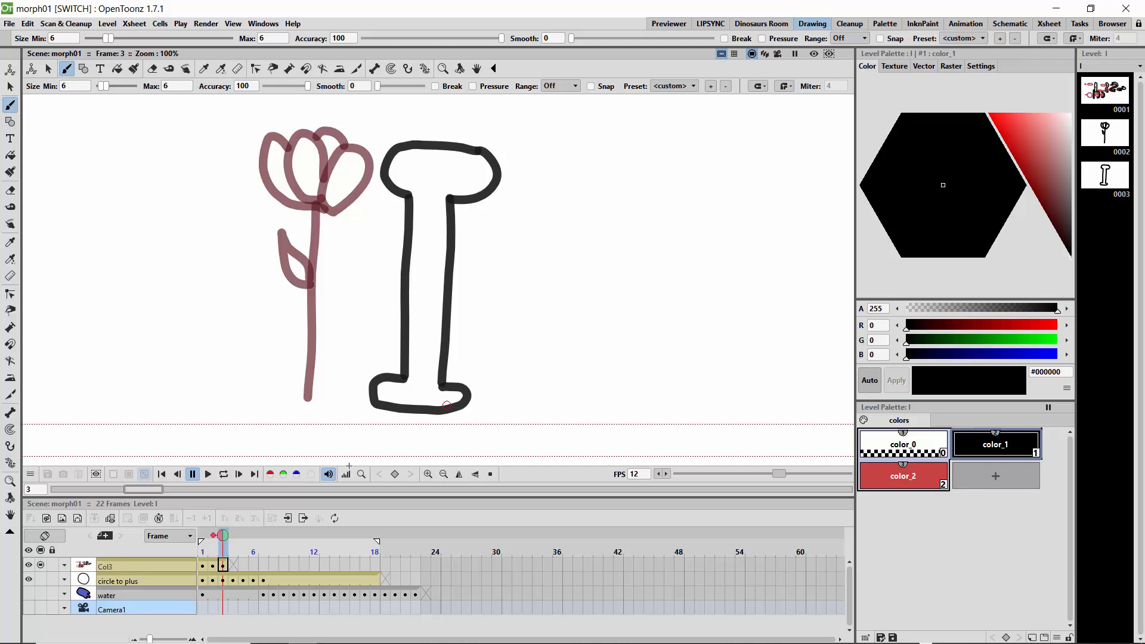
Go to frame 2 and add a third color style to the level palette.
mouse_move(223, 536)
left_mouse_down()
mouse_move(213, 538)
mouse_move(235, 540)
mouse_move(217, 545)
left_mouse_up()
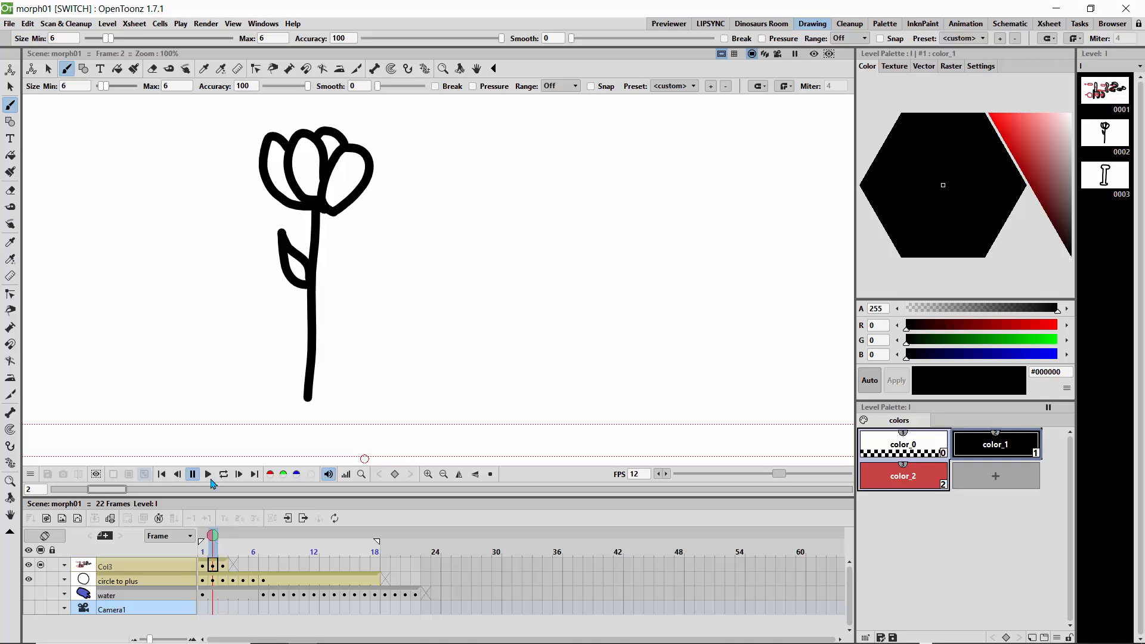
left_click(986, 486)
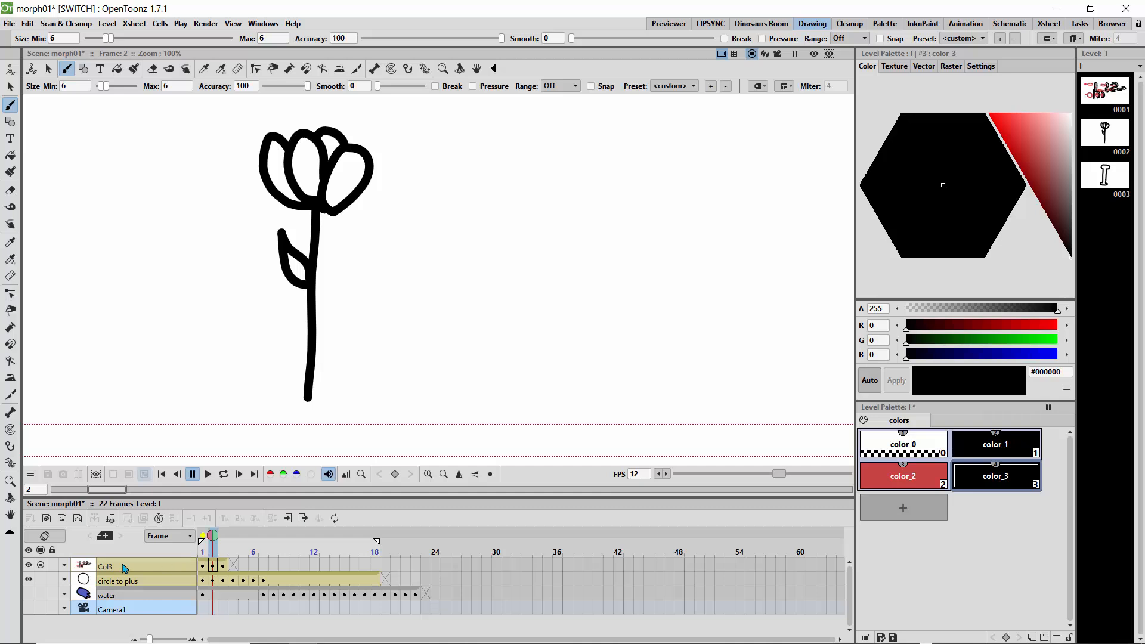
Create a new vector level in a new column and set its first color to blue #5E71B8.
left_click(77, 518)
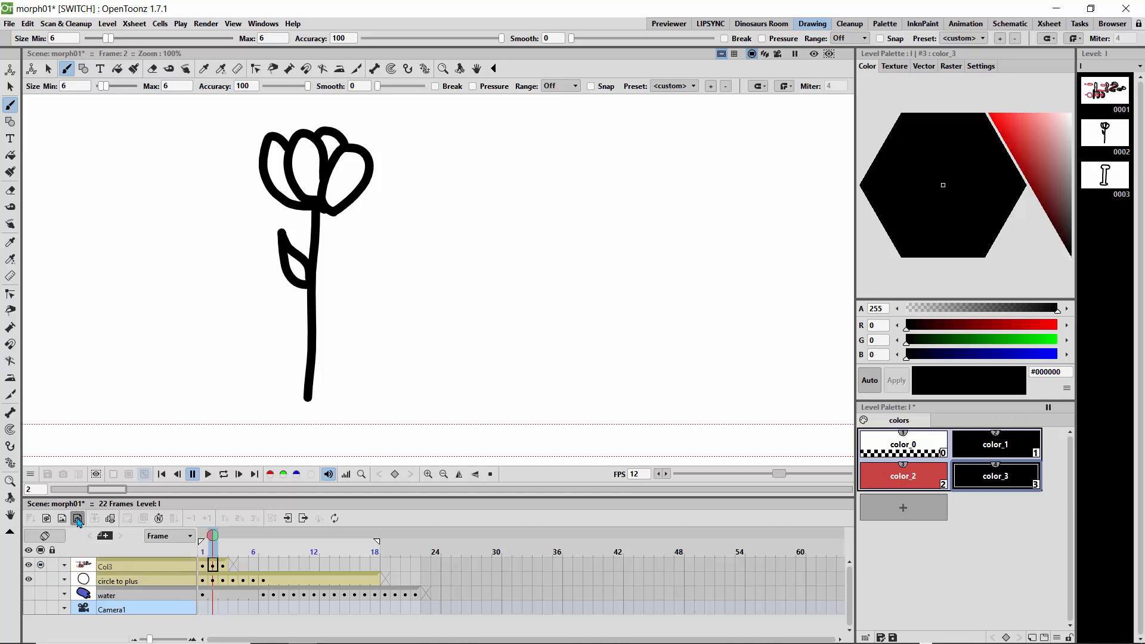
left_click(589, 347)
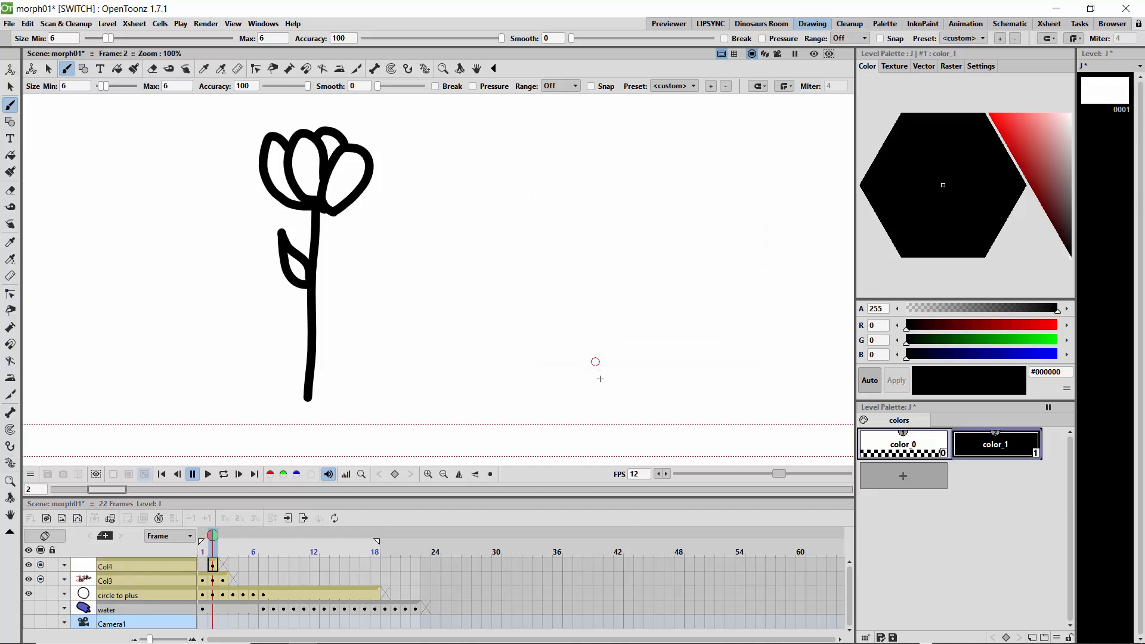
left_click(1033, 158)
left_click(917, 212)
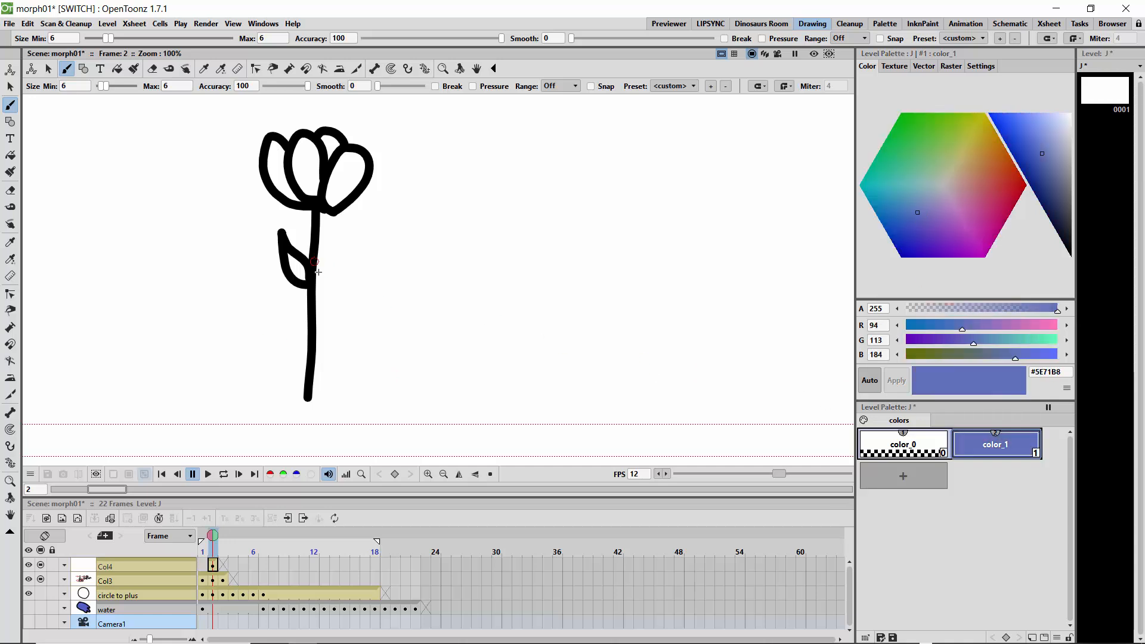
Select the Col3 cell on frame 2.
left_click(221, 537)
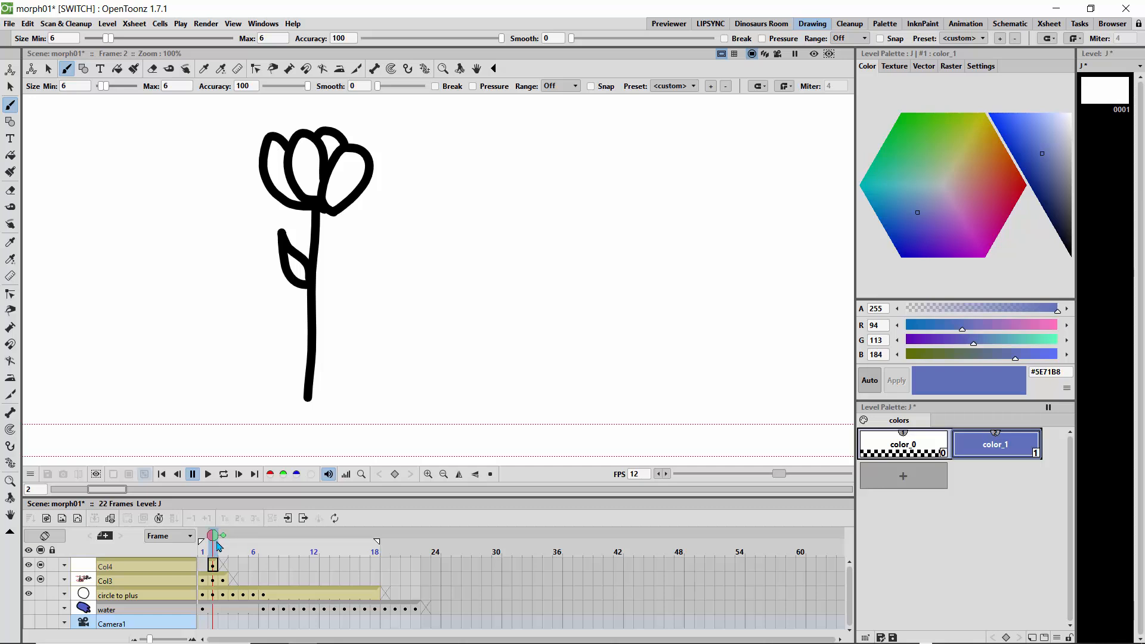
left_click(213, 580)
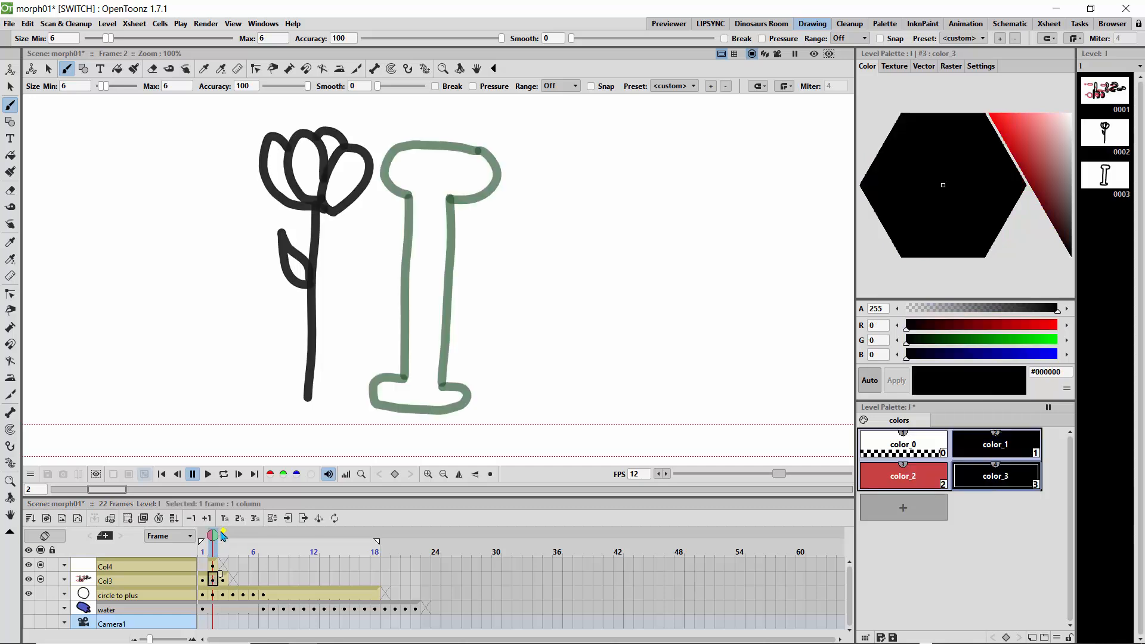
Toggle onion skin around frame 2 and inspect the frame-2 cells of Col4 and Col3.
left_click(222, 535)
left_click(222, 535)
left_click(203, 536)
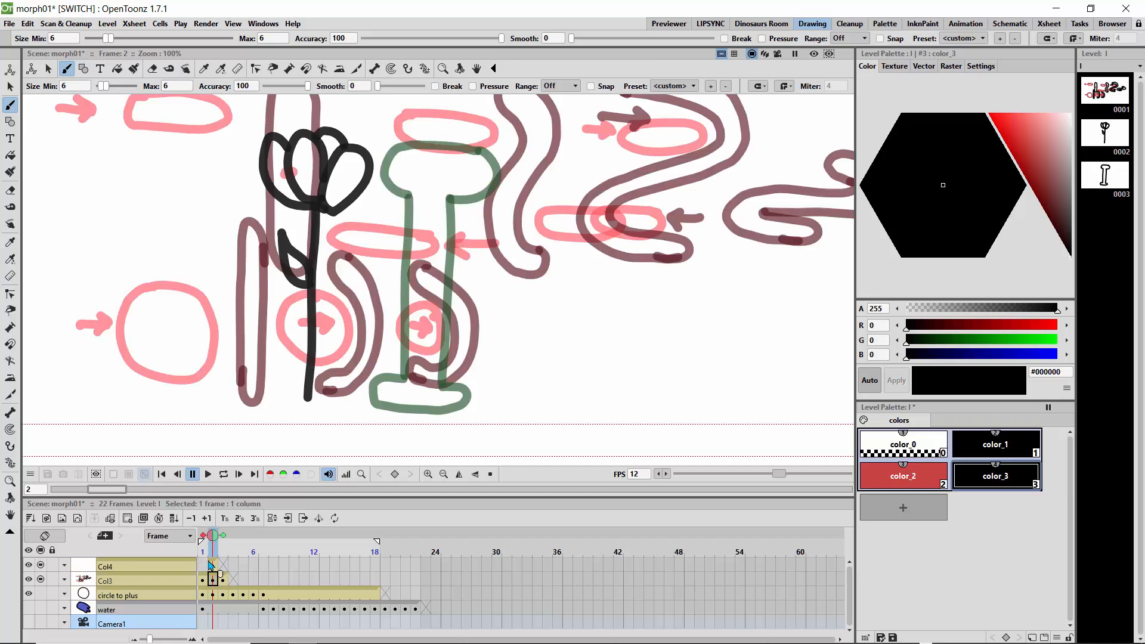
left_click(213, 567)
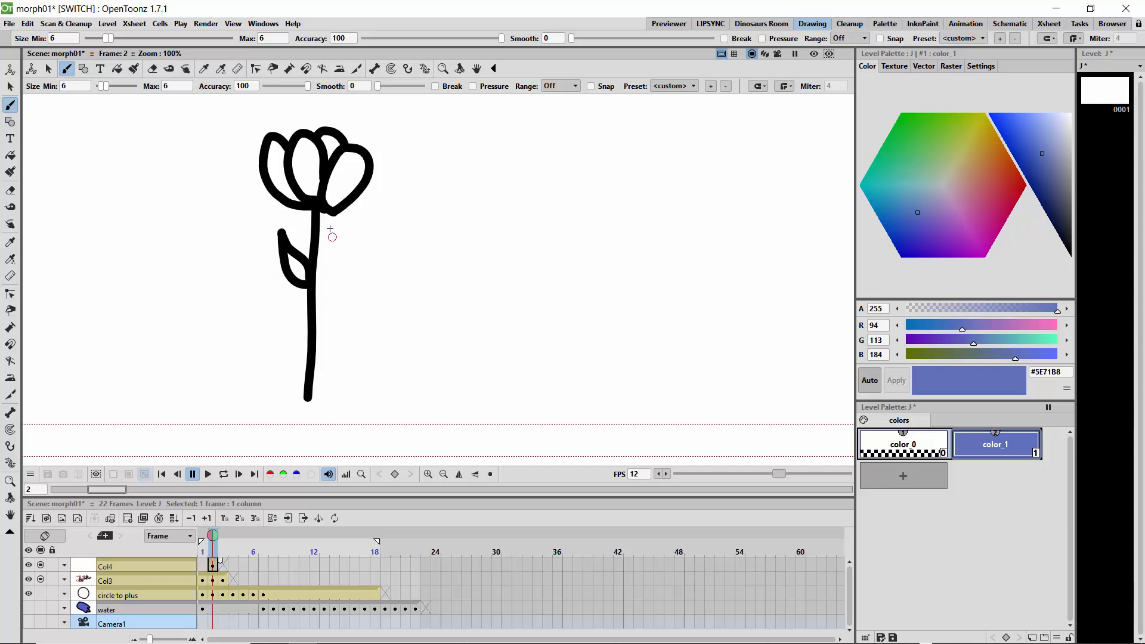
left_click(213, 579)
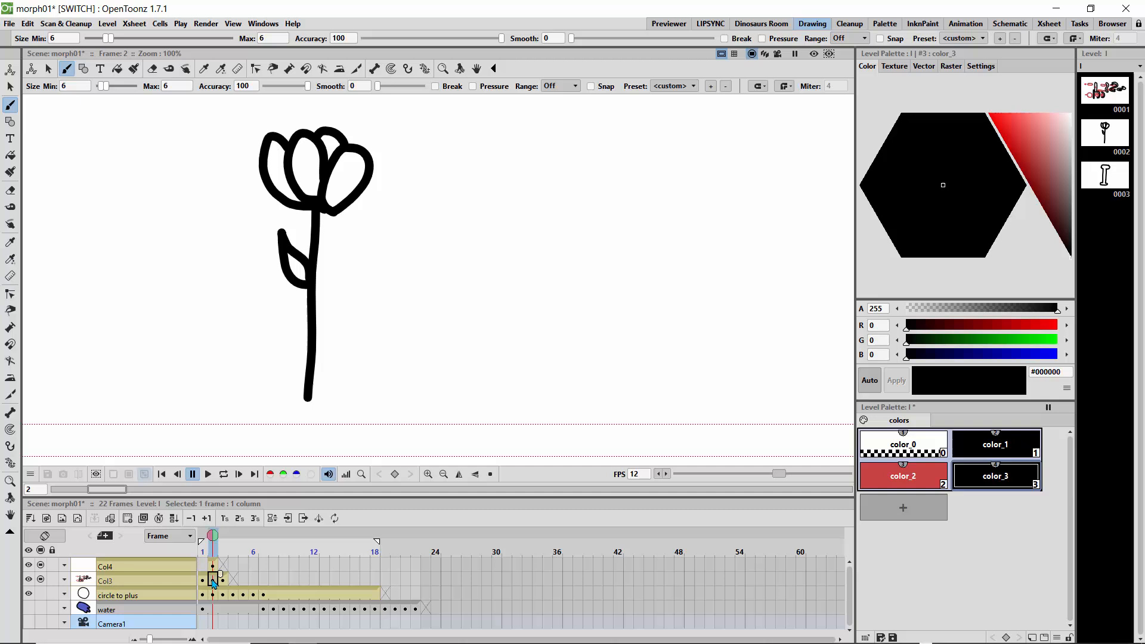
Flip between frames 1, 2 and 3 to compare the tulip and letter-I drawings.
left_click(222, 543)
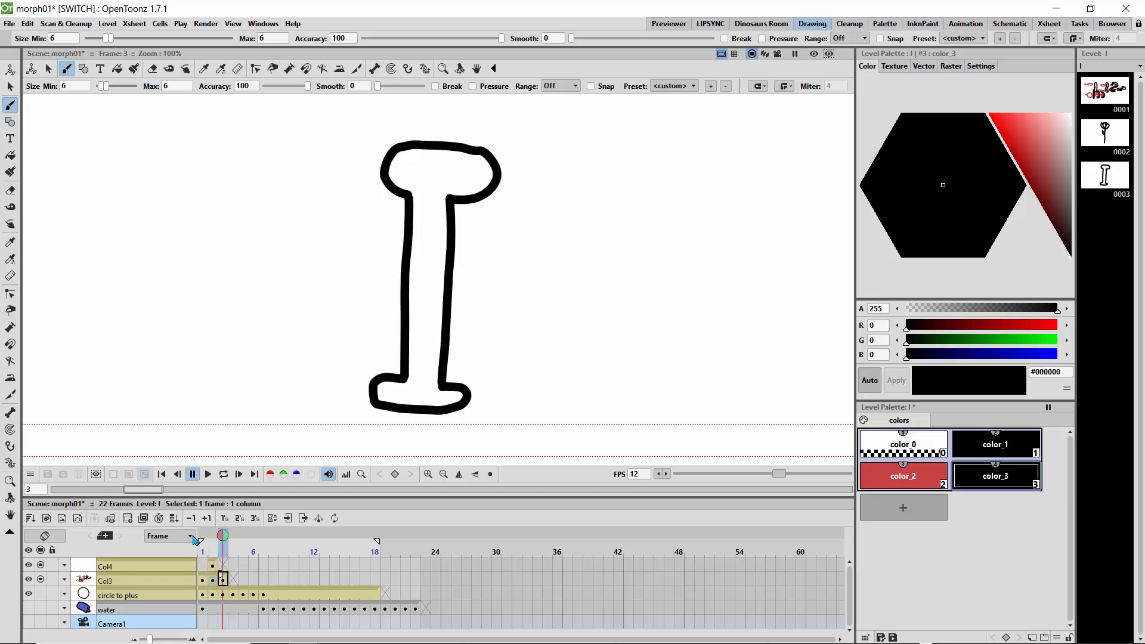
left_click(216, 542)
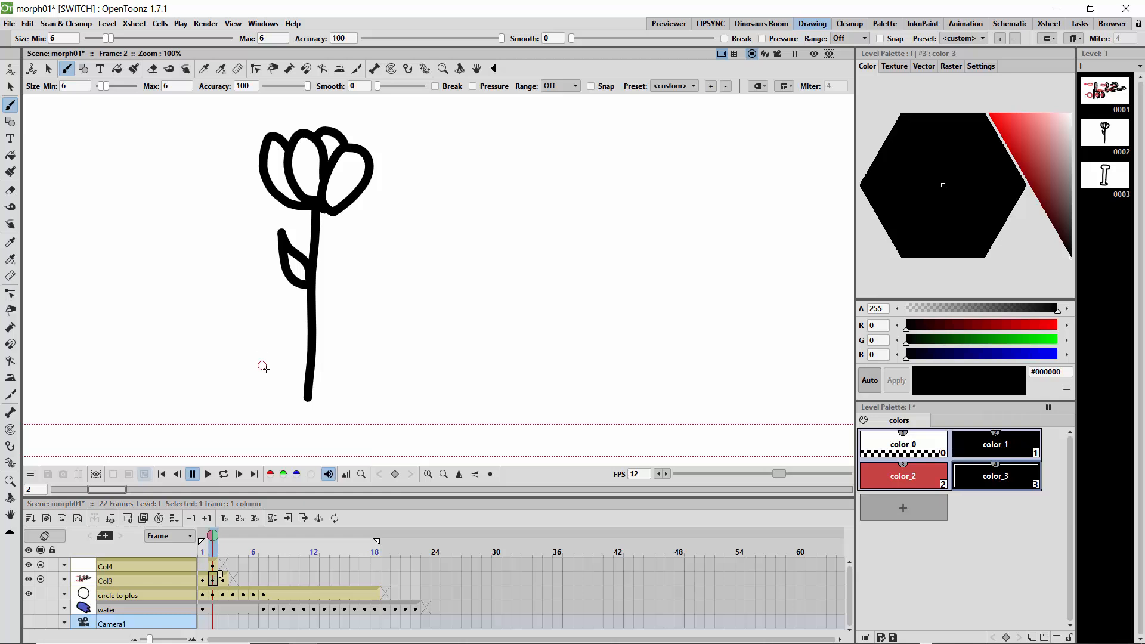
left_click(222, 540)
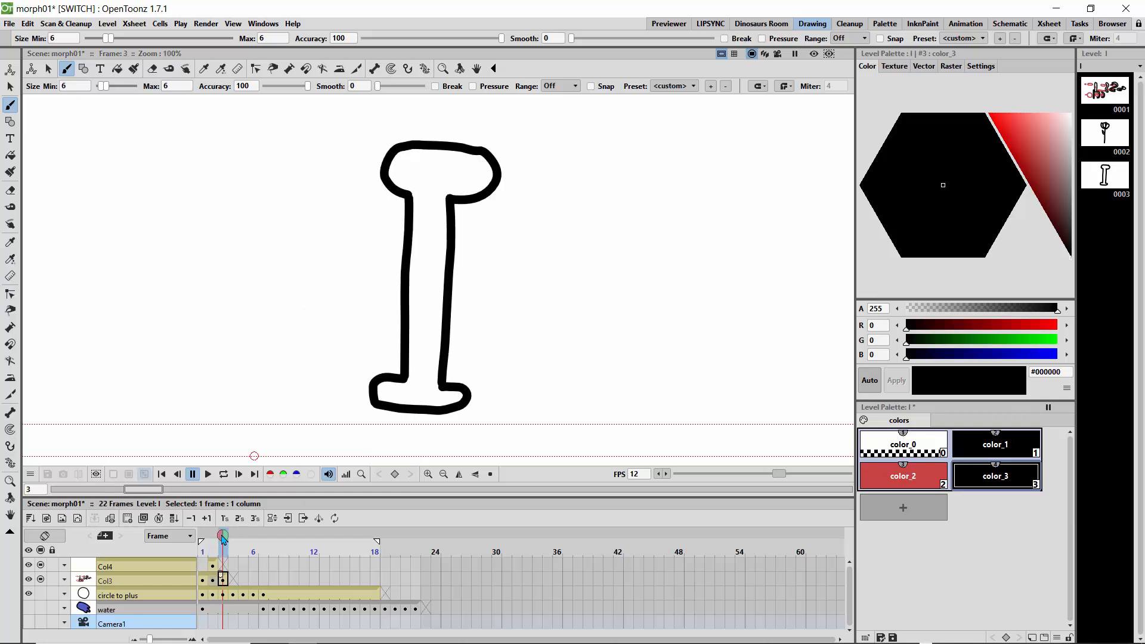
left_click(216, 541)
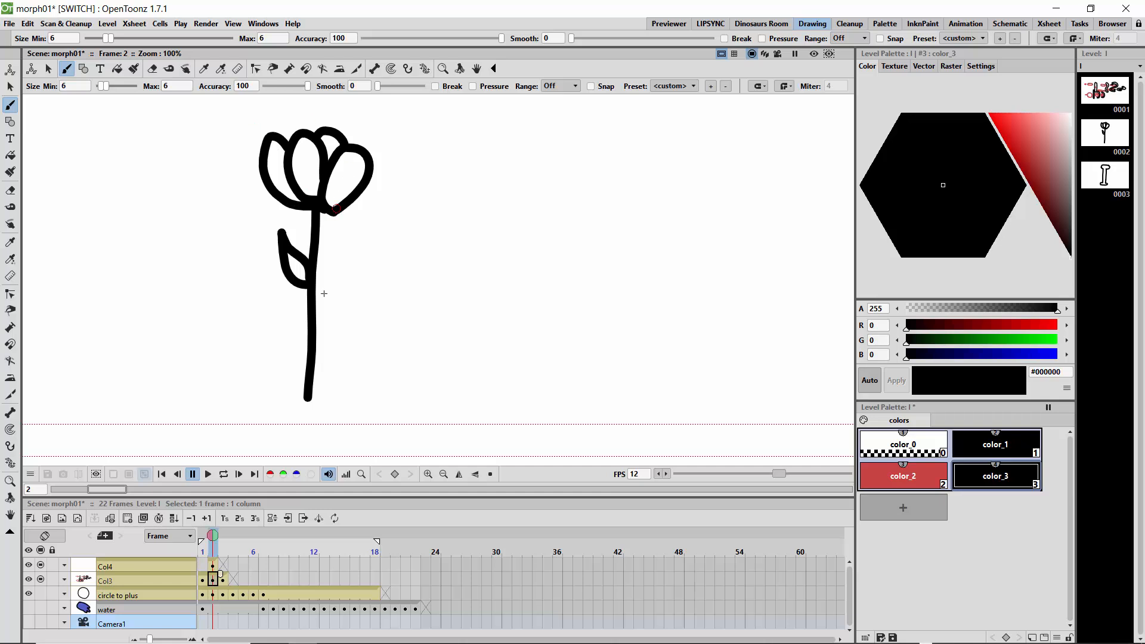
left_click(220, 542)
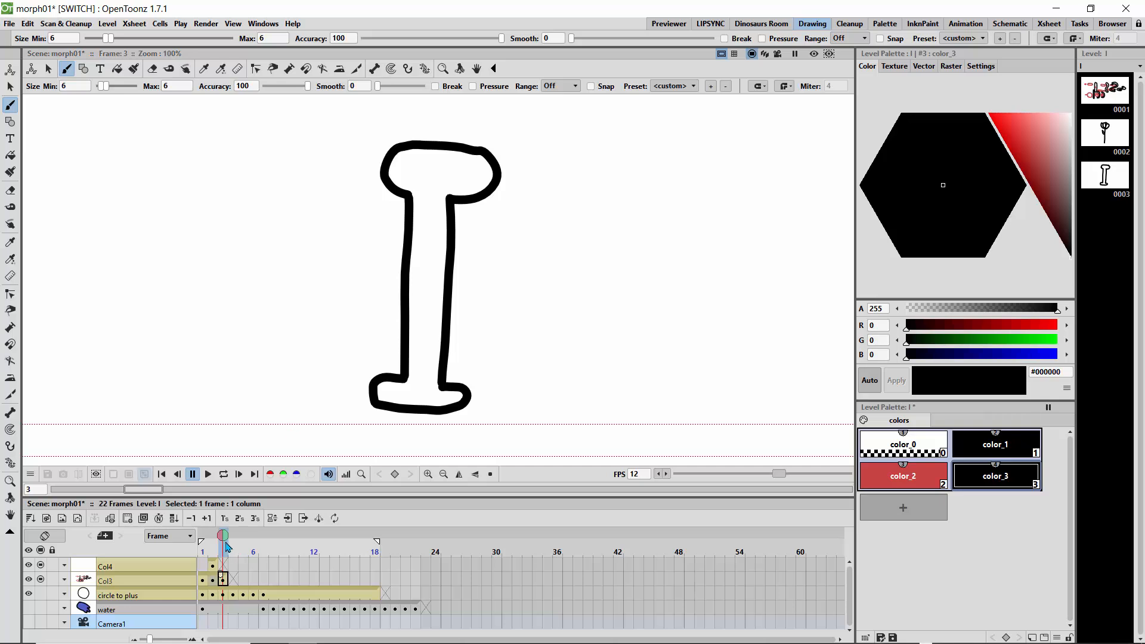
mouse_move(227, 546)
left_mouse_down()
mouse_move(203, 546)
mouse_move(213, 546)
left_mouse_up()
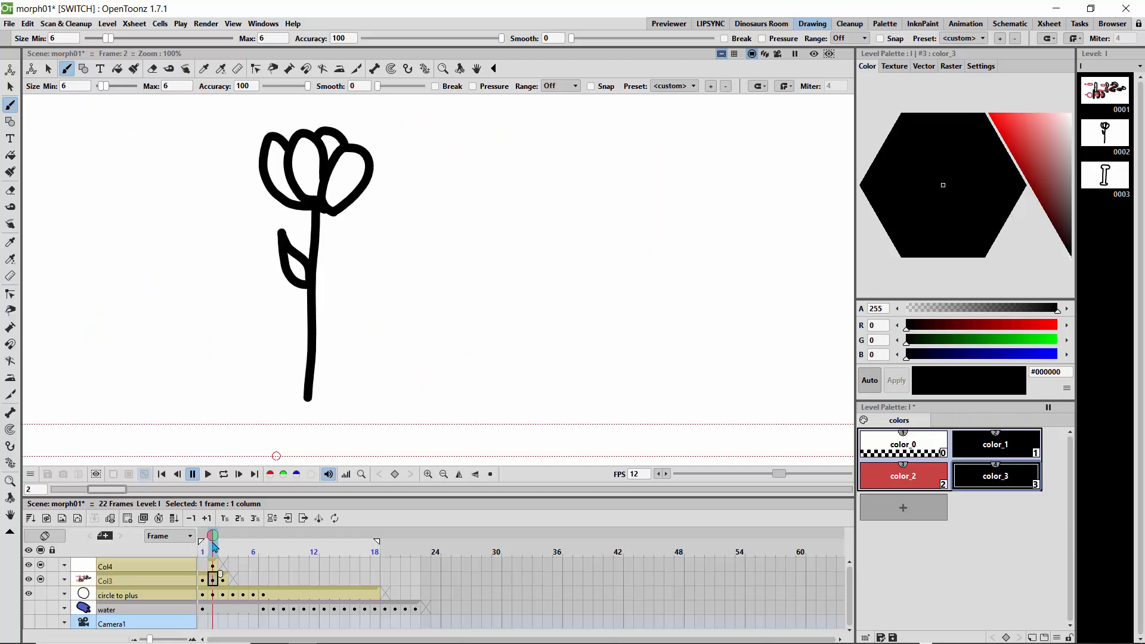
left_click(222, 547)
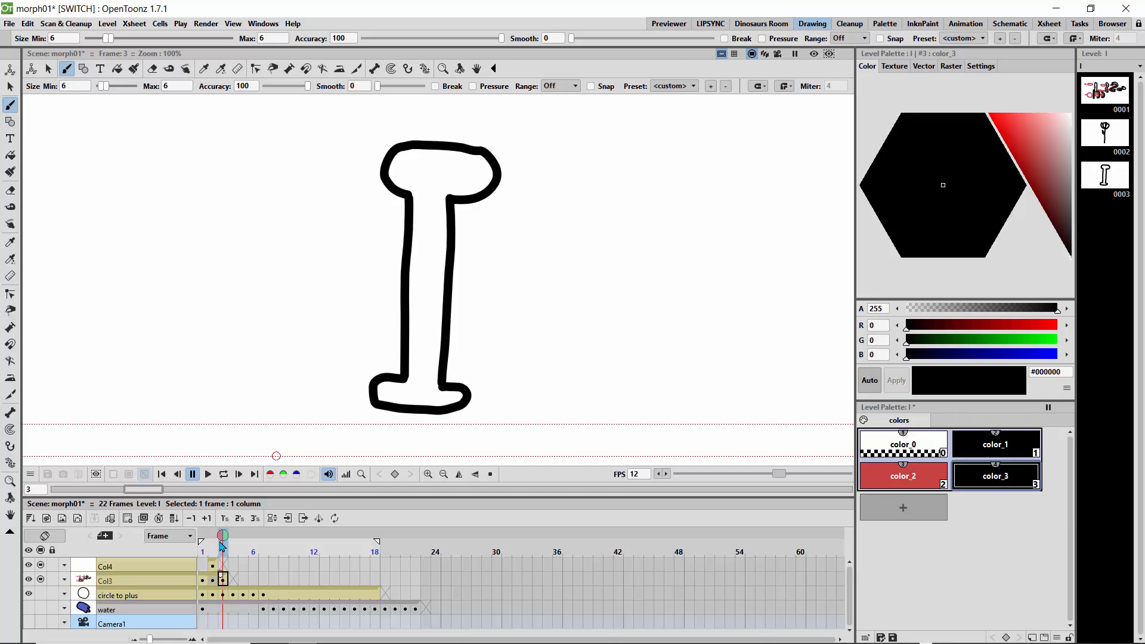
left_click(214, 546)
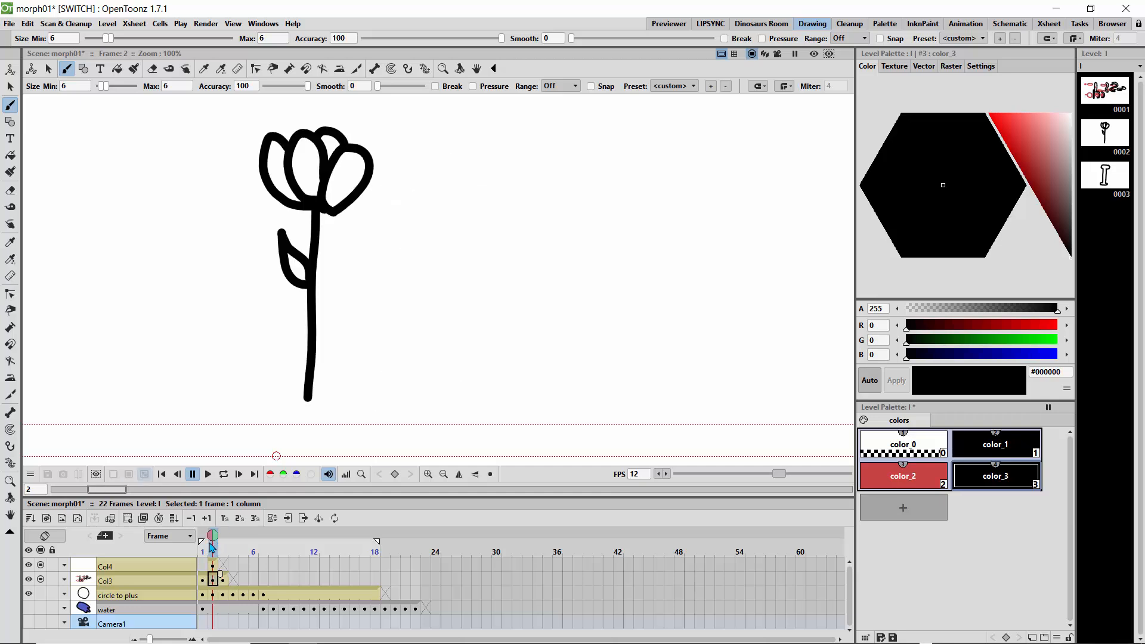
left_click(203, 547)
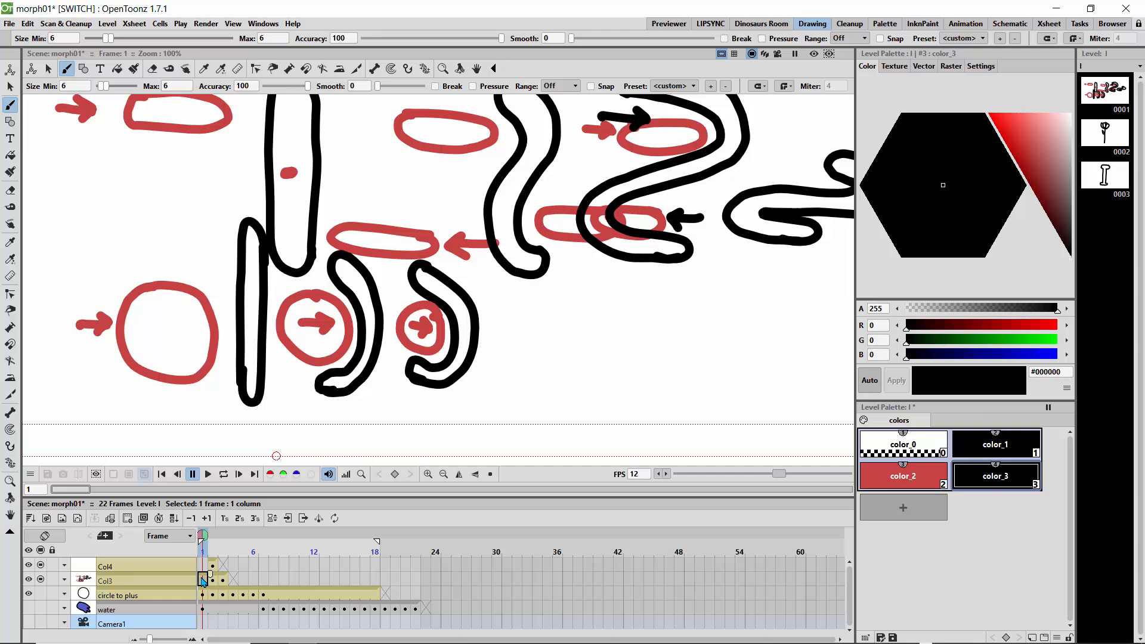
Play back the scene, then scrub the playhead back to frame 2.
left_click(213, 542)
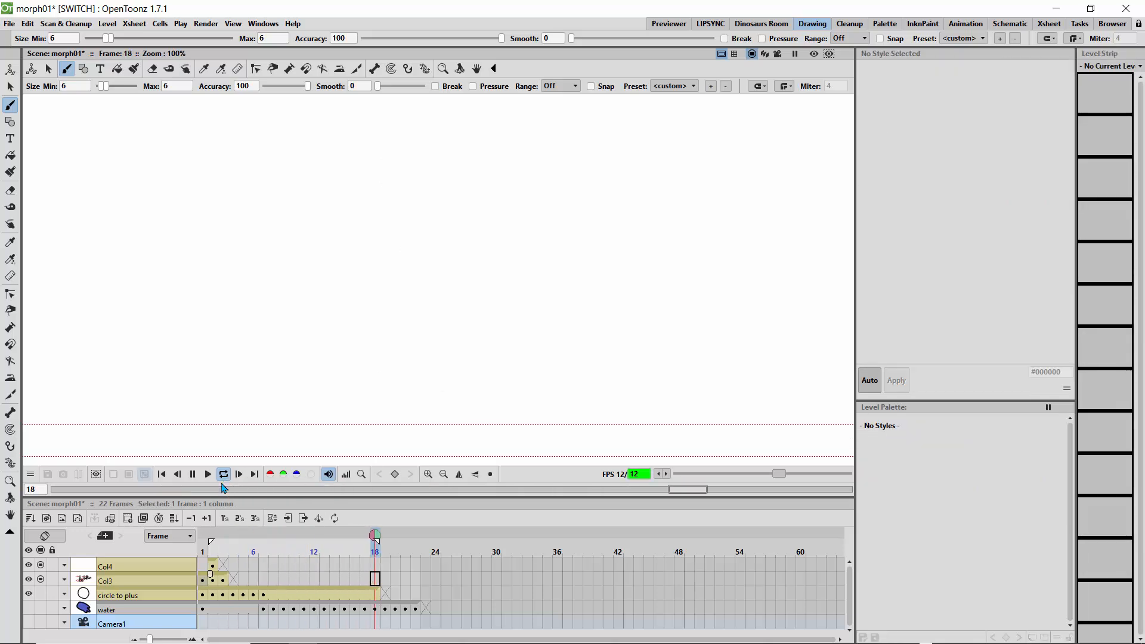
left_click(274, 538)
mouse_move(273, 538)
left_mouse_down()
mouse_move(213, 547)
mouse_move(227, 550)
left_mouse_up()
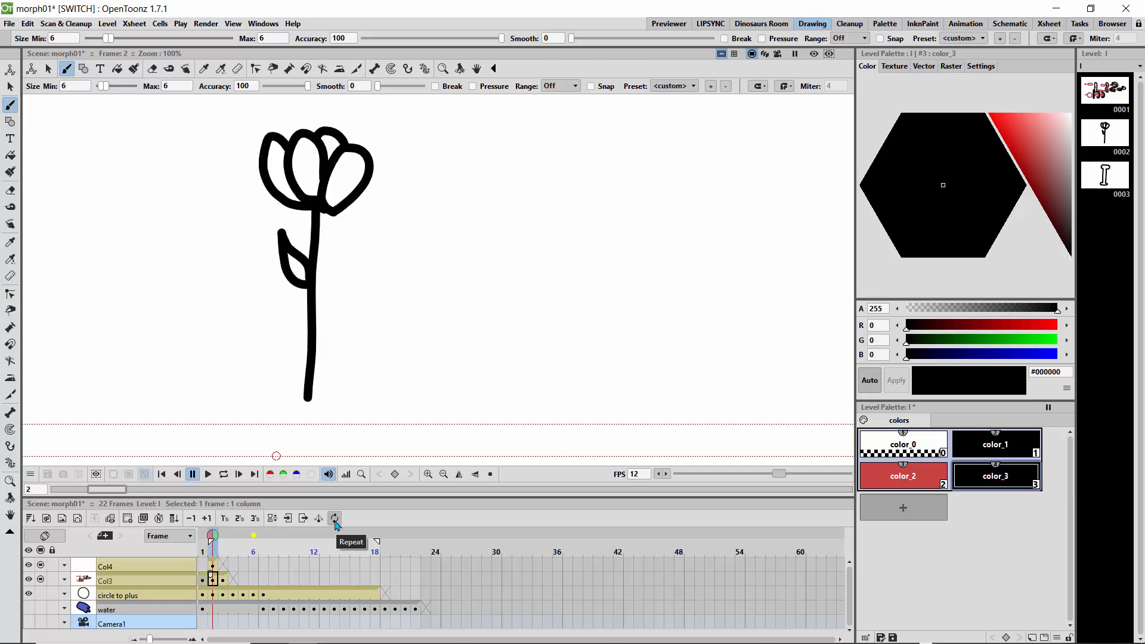